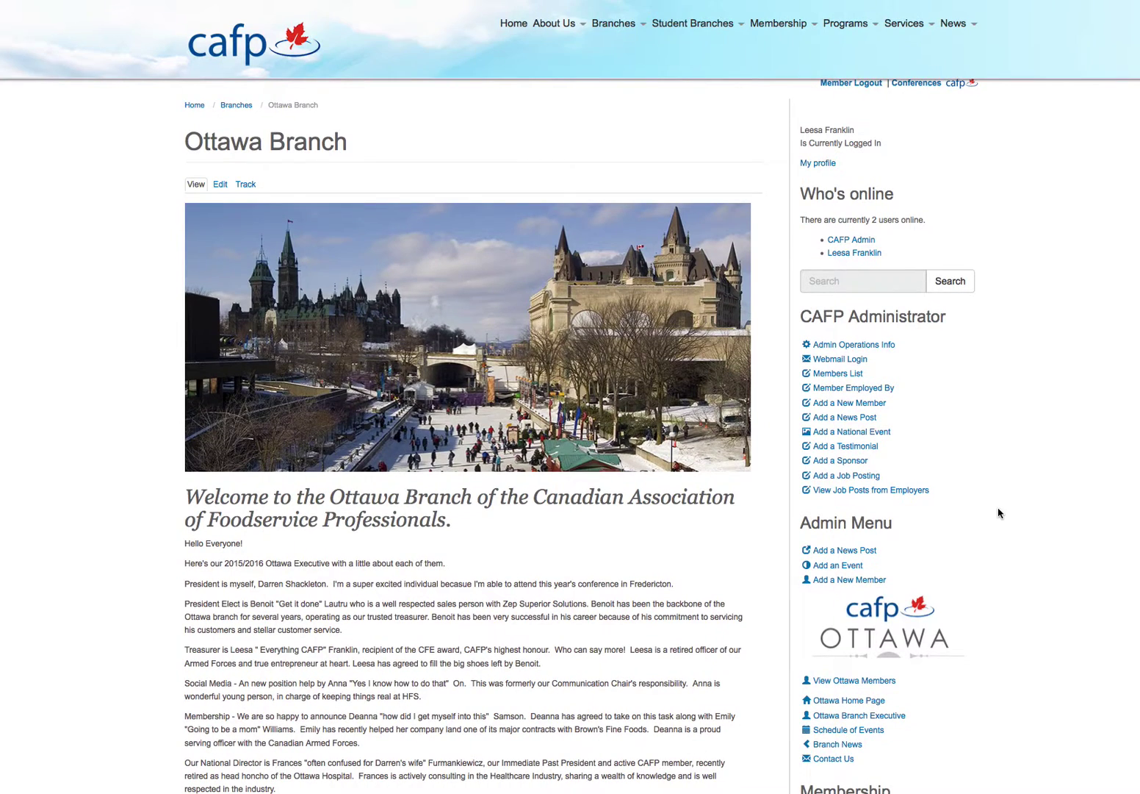
- Open the form for adding a new event to the Ottawa branch
{"action": "scroll", "coordinate": [998, 512], "scroll_direction": "down", "scroll_amount": 3}
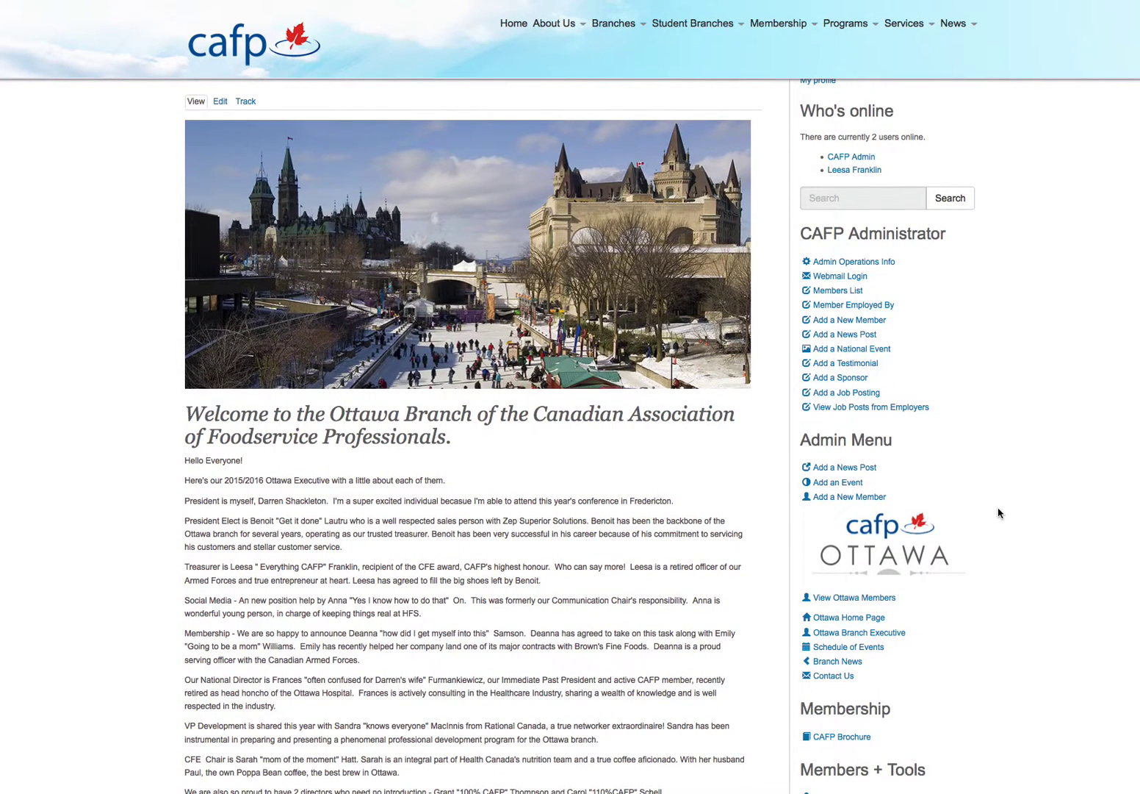
{"action": "scroll", "coordinate": [998, 508], "scroll_direction": "up", "scroll_amount": 4}
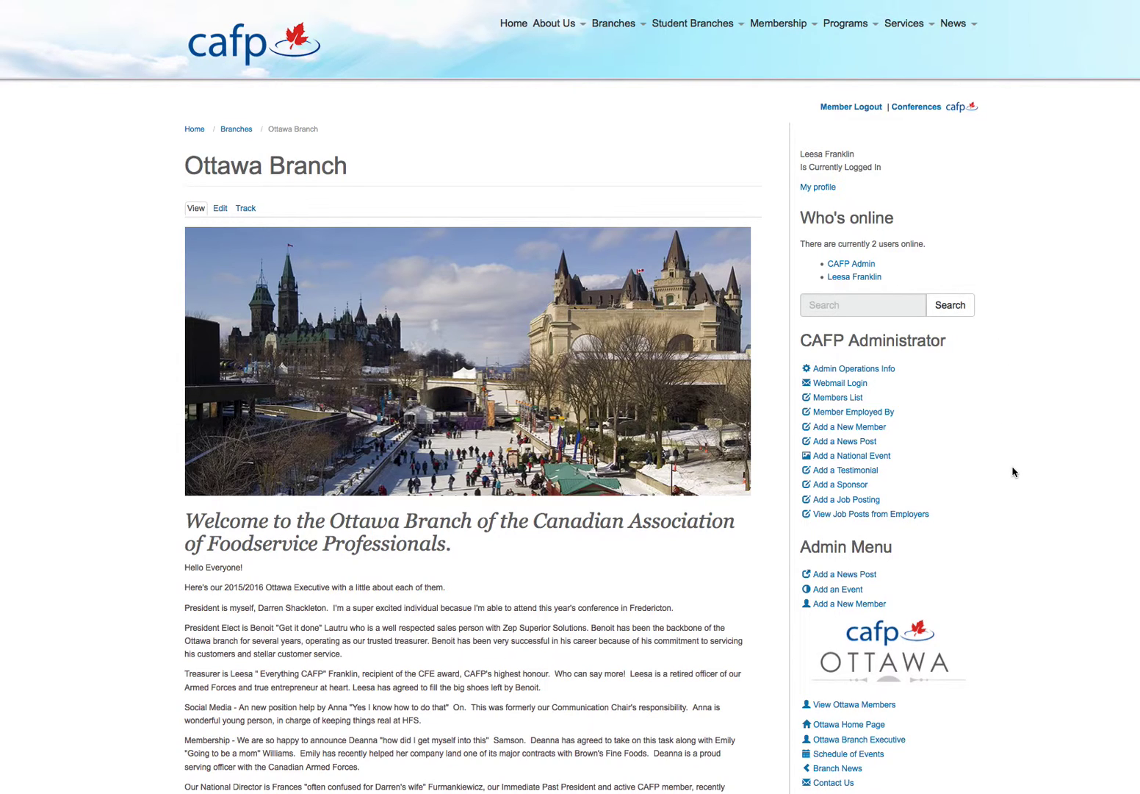
{"action": "scroll", "coordinate": [1009, 464], "scroll_direction": "down", "scroll_amount": 2}
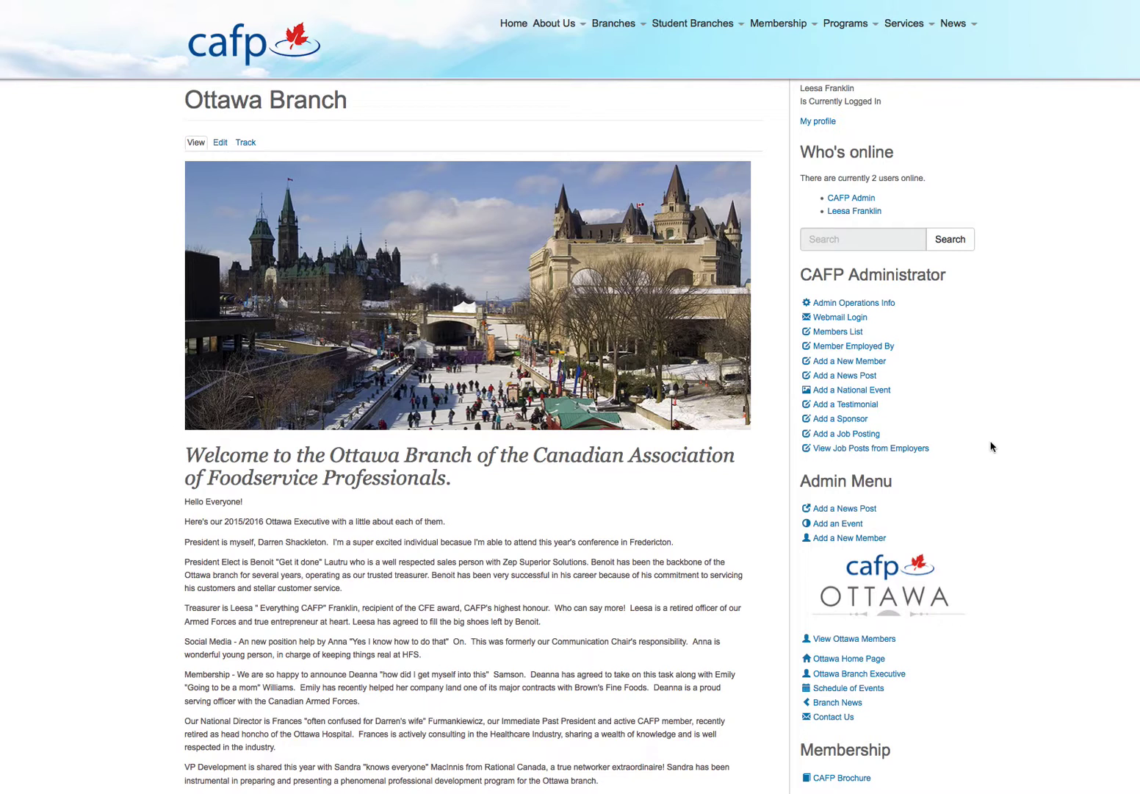
{"action": "scroll", "coordinate": [933, 463], "scroll_direction": "down", "scroll_amount": 1}
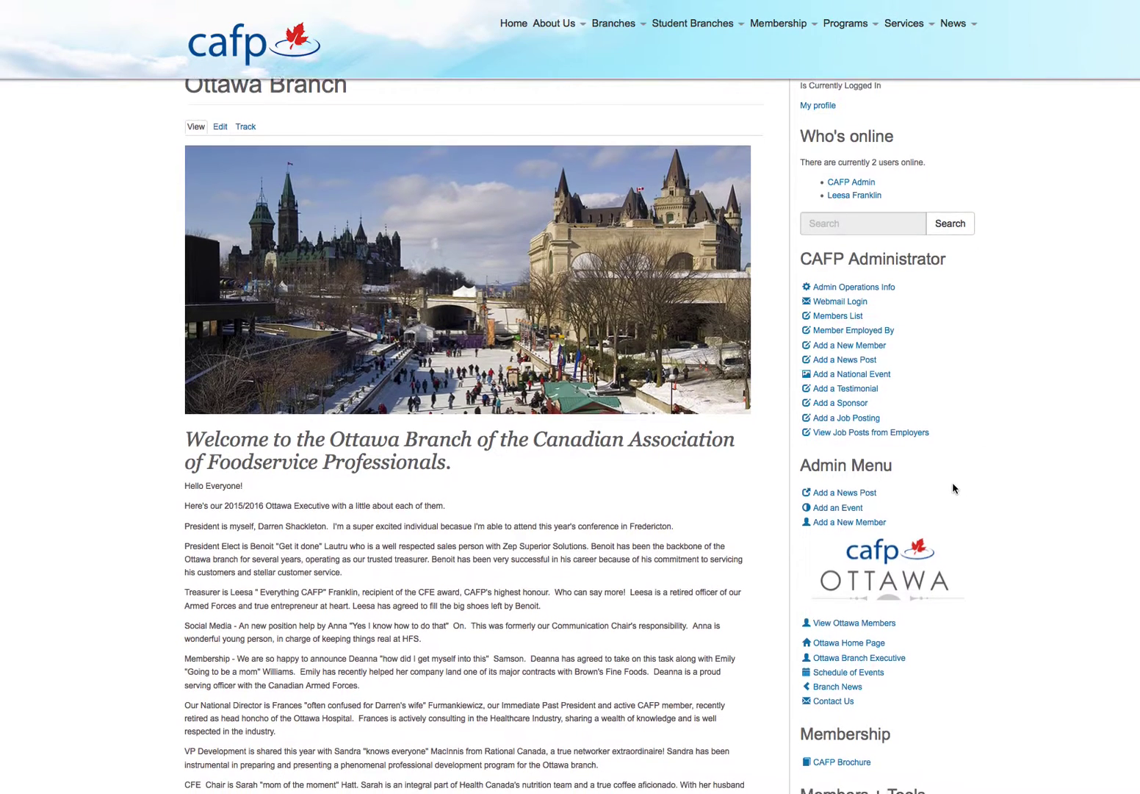
{"action": "left_click", "coordinate": [837, 497]}
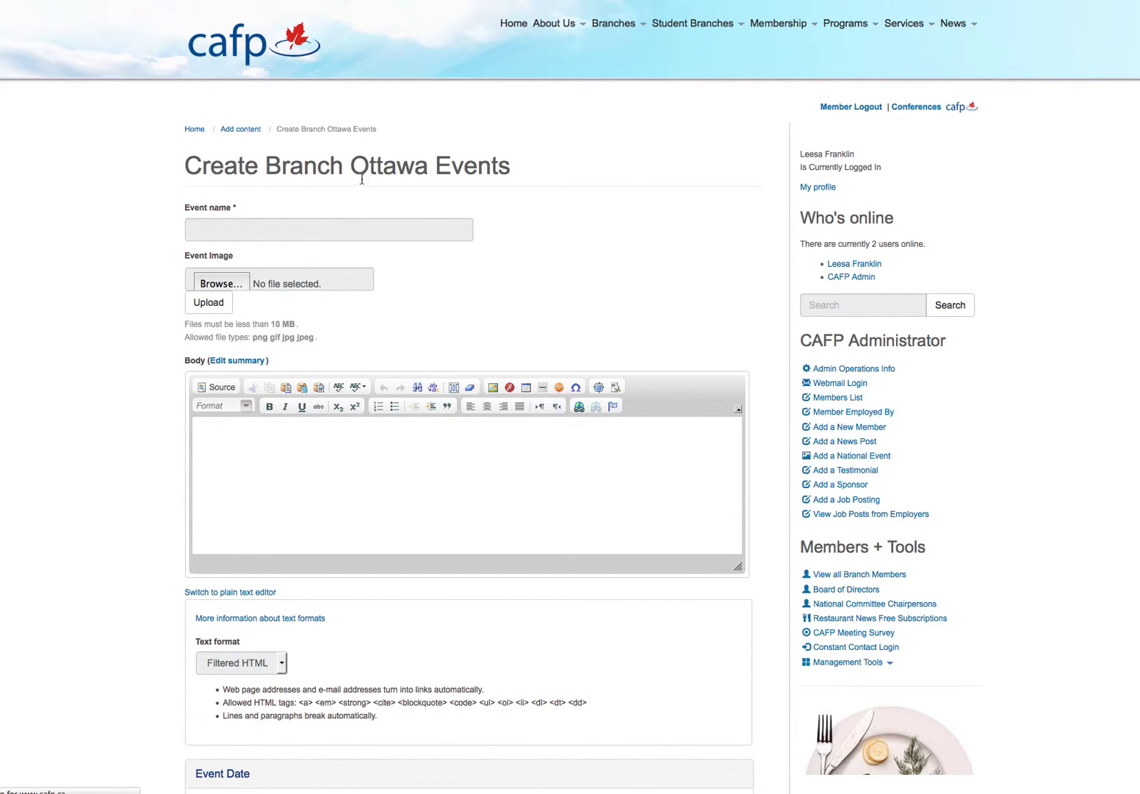
- Enter "New Event" as both the event name and the body text
{"action": "left_click", "coordinate": [220, 233]}
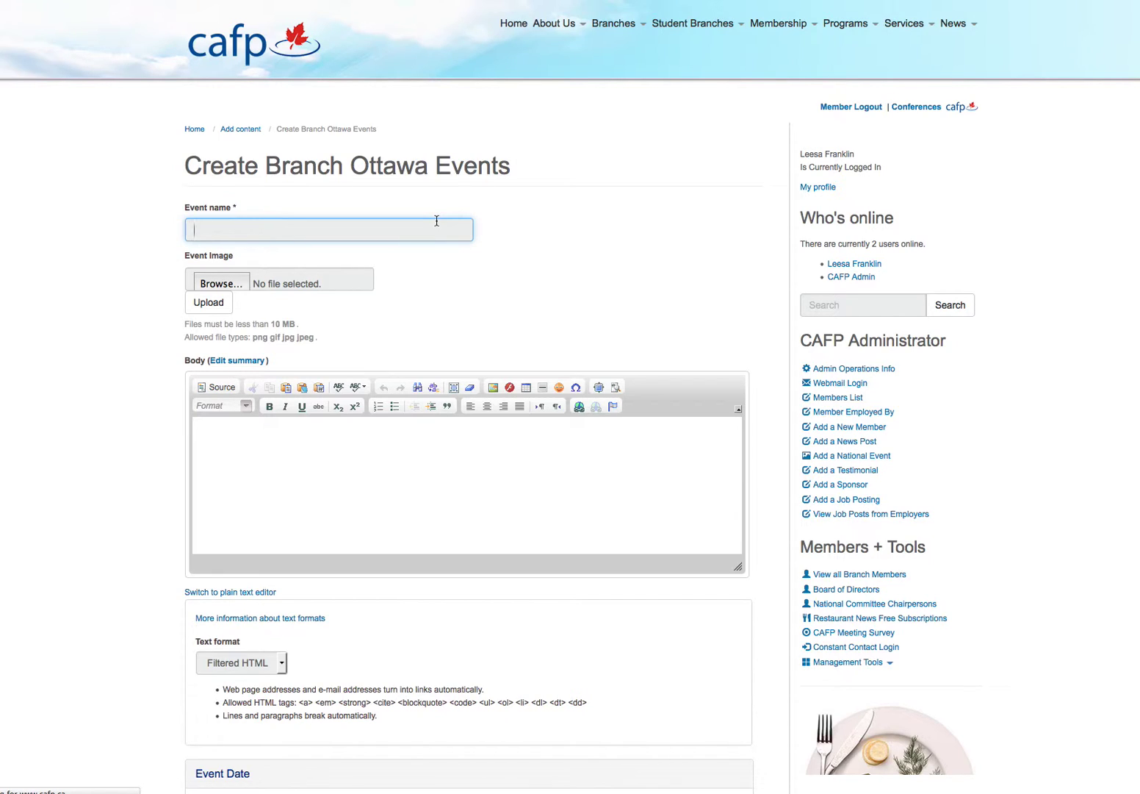
{"action": "type", "text": "New Event"}
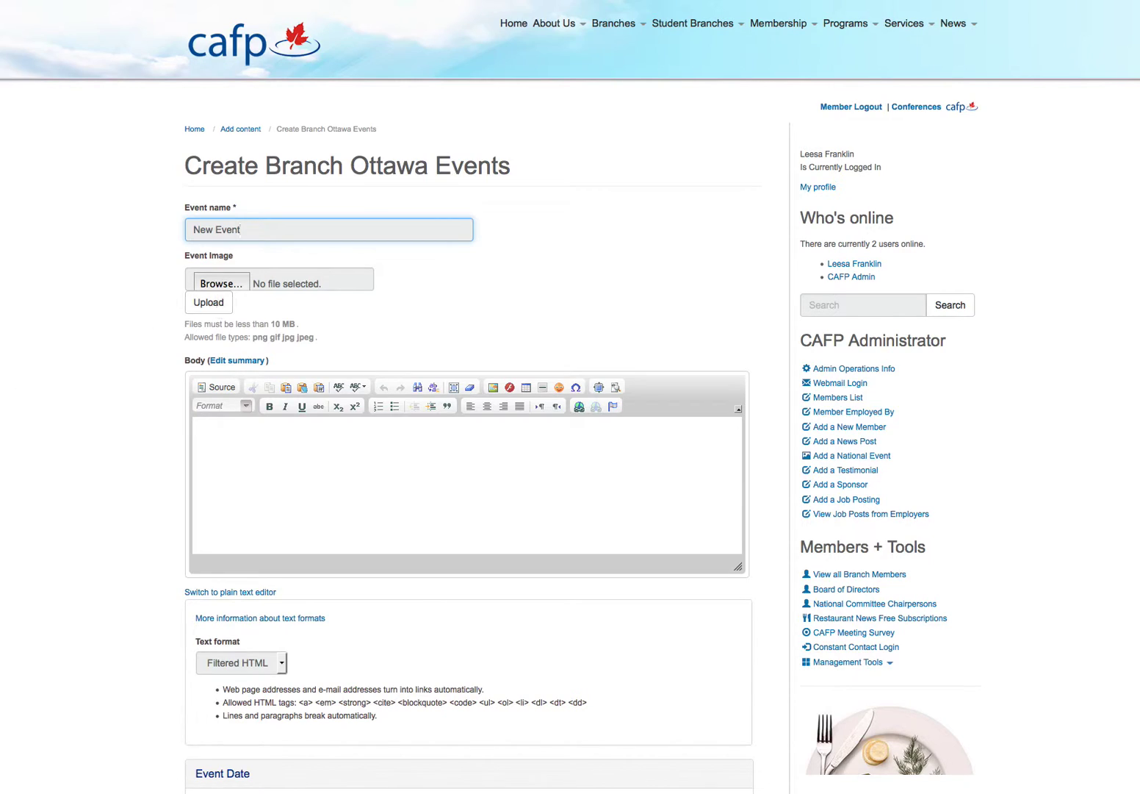
{"action": "left_click", "coordinate": [217, 431]}
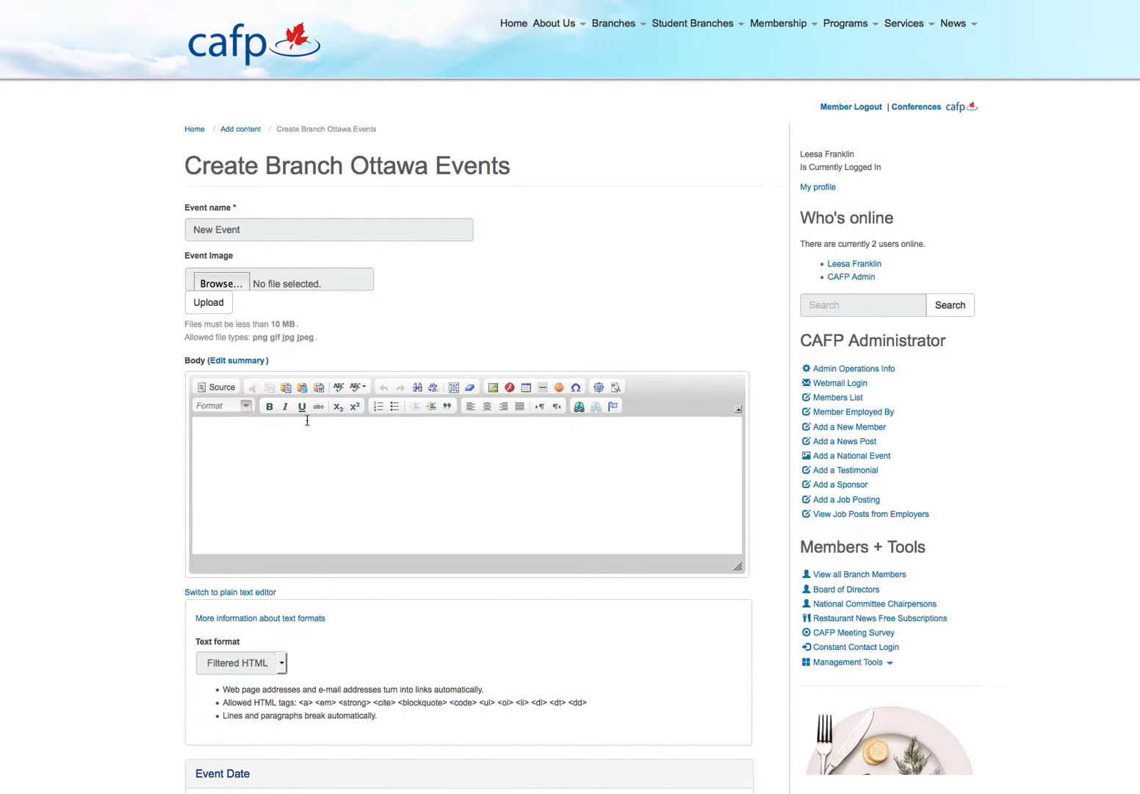
{"action": "type", "text": "New Event"}
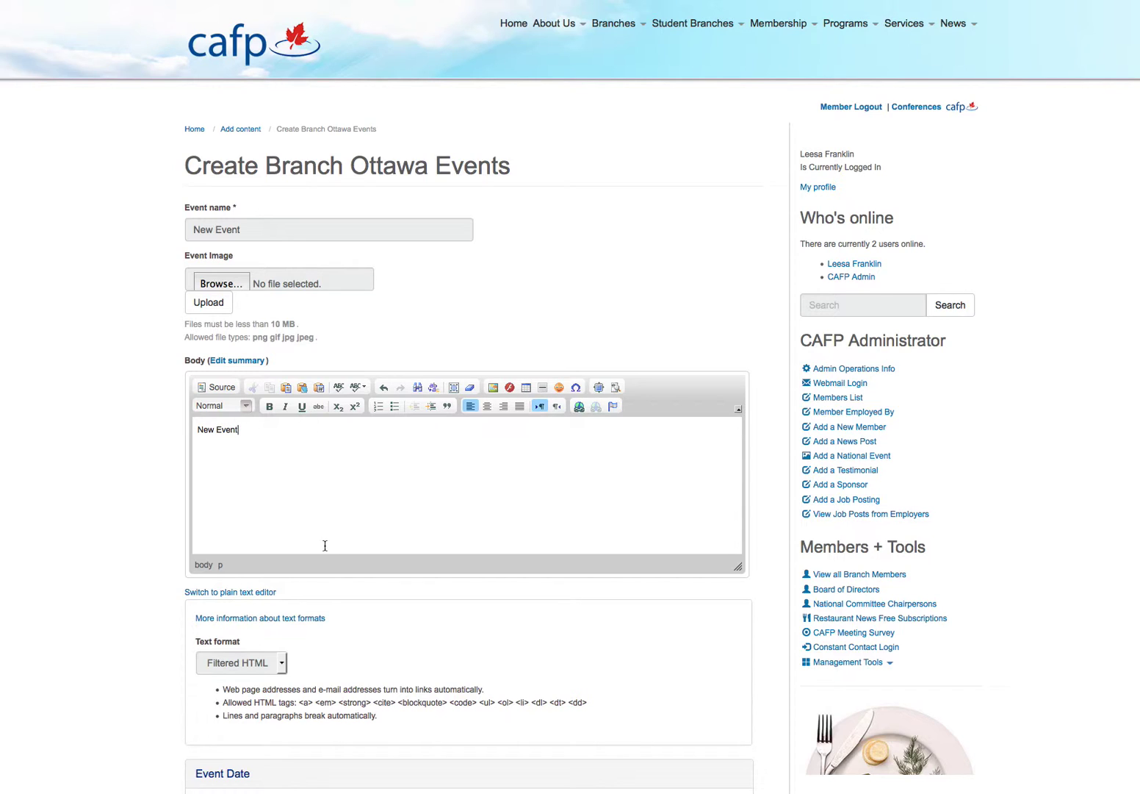
- Change the body's text format to Full HTML and enlarge the body editor to fill more of the page
{"action": "scroll", "coordinate": [446, 506], "scroll_direction": "down", "scroll_amount": 1}
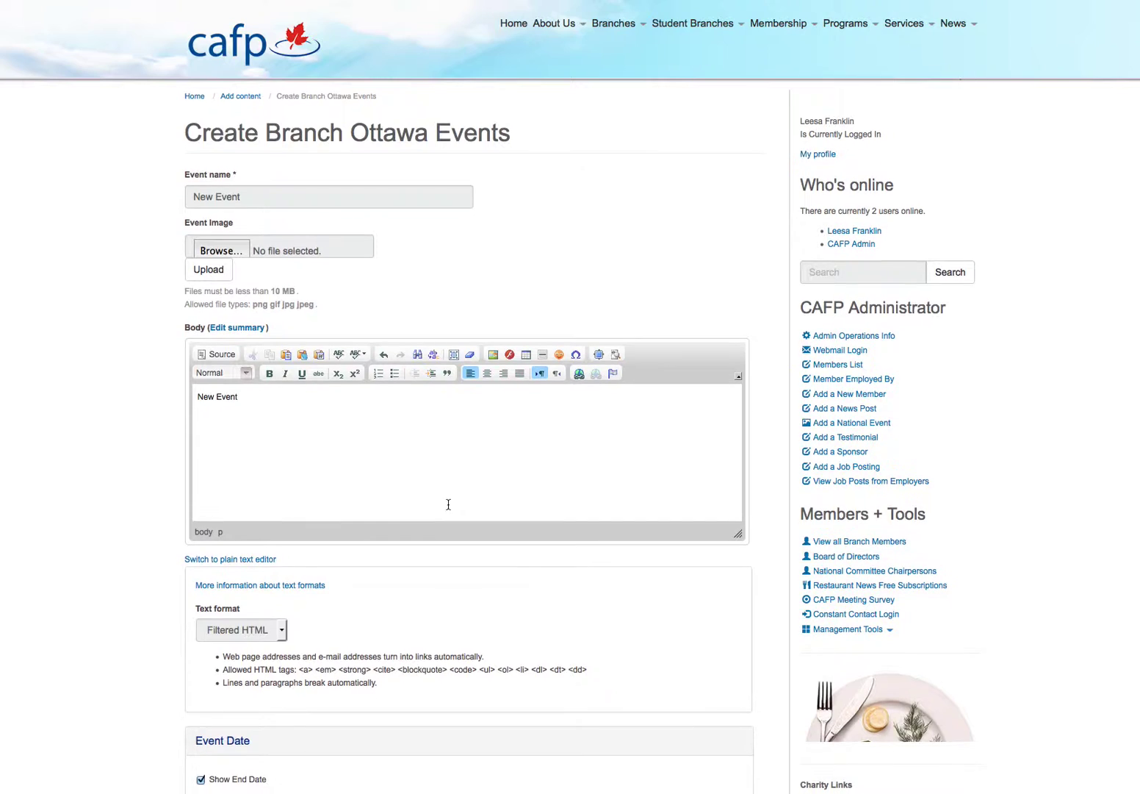
{"action": "left_click", "coordinate": [206, 631]}
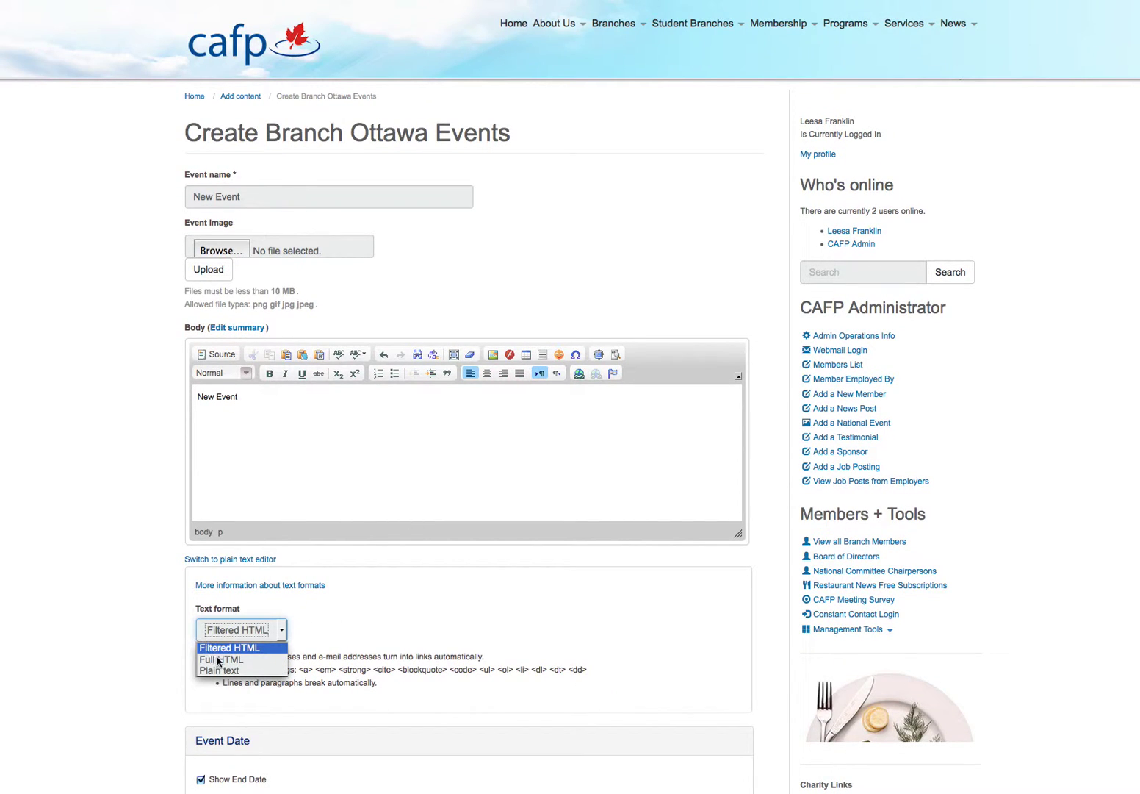
{"action": "left_click", "coordinate": [220, 660]}
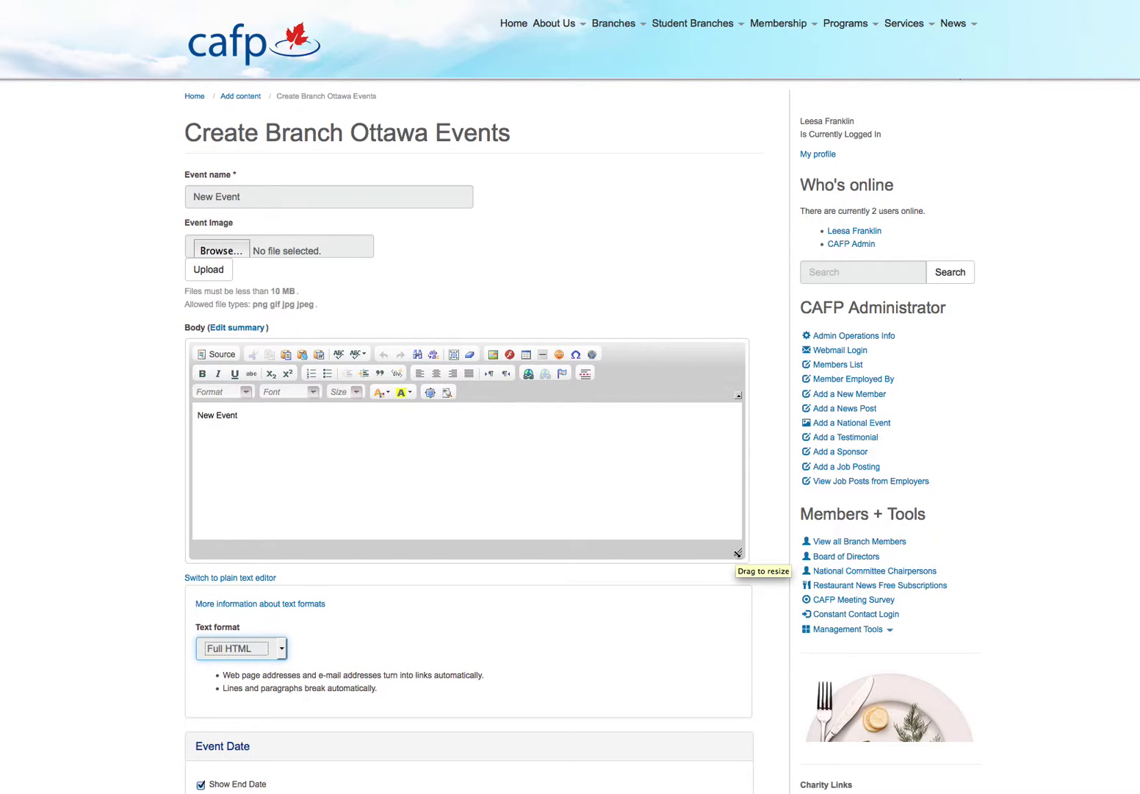
{"action": "left_click_drag", "start_coordinate": [738, 552], "coordinate": [763, 763]}
- Set both the start date and the end date of the event to 27 Jun 2015
{"action": "scroll", "coordinate": [610, 599], "scroll_direction": "down", "scroll_amount": 5}
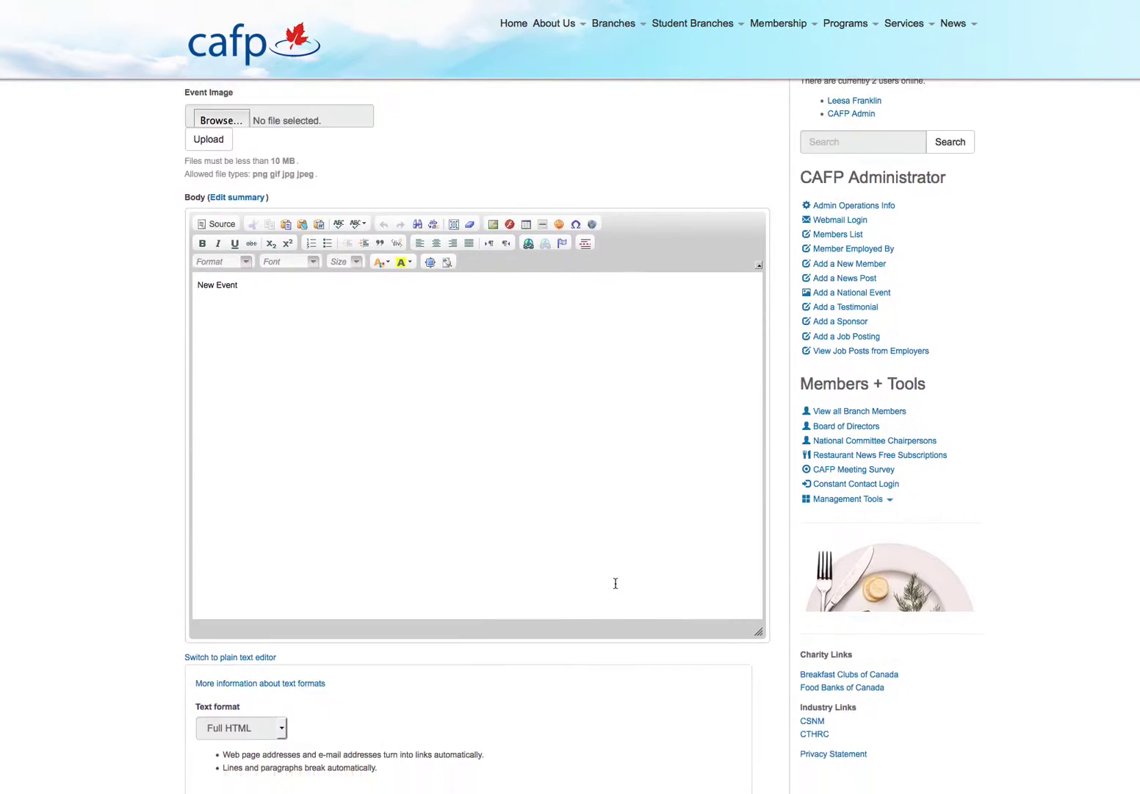
{"action": "scroll", "coordinate": [616, 588], "scroll_direction": "down", "scroll_amount": 6}
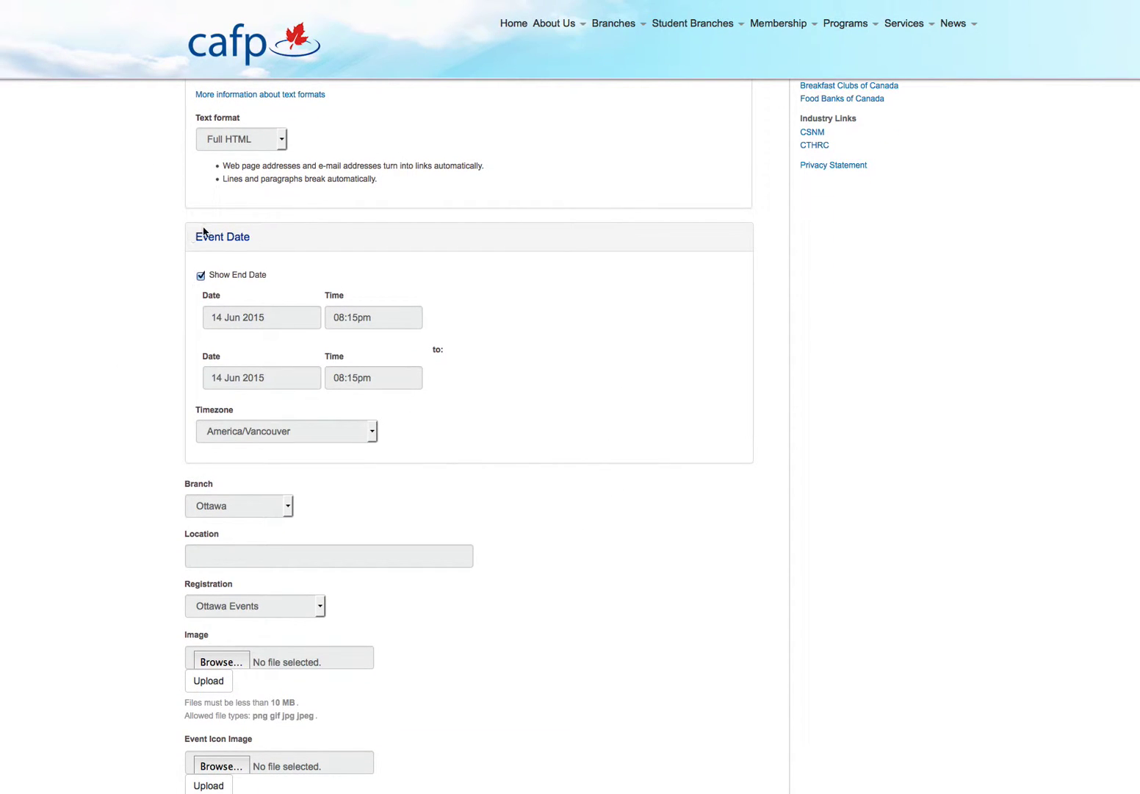
{"action": "left_click", "coordinate": [249, 319]}
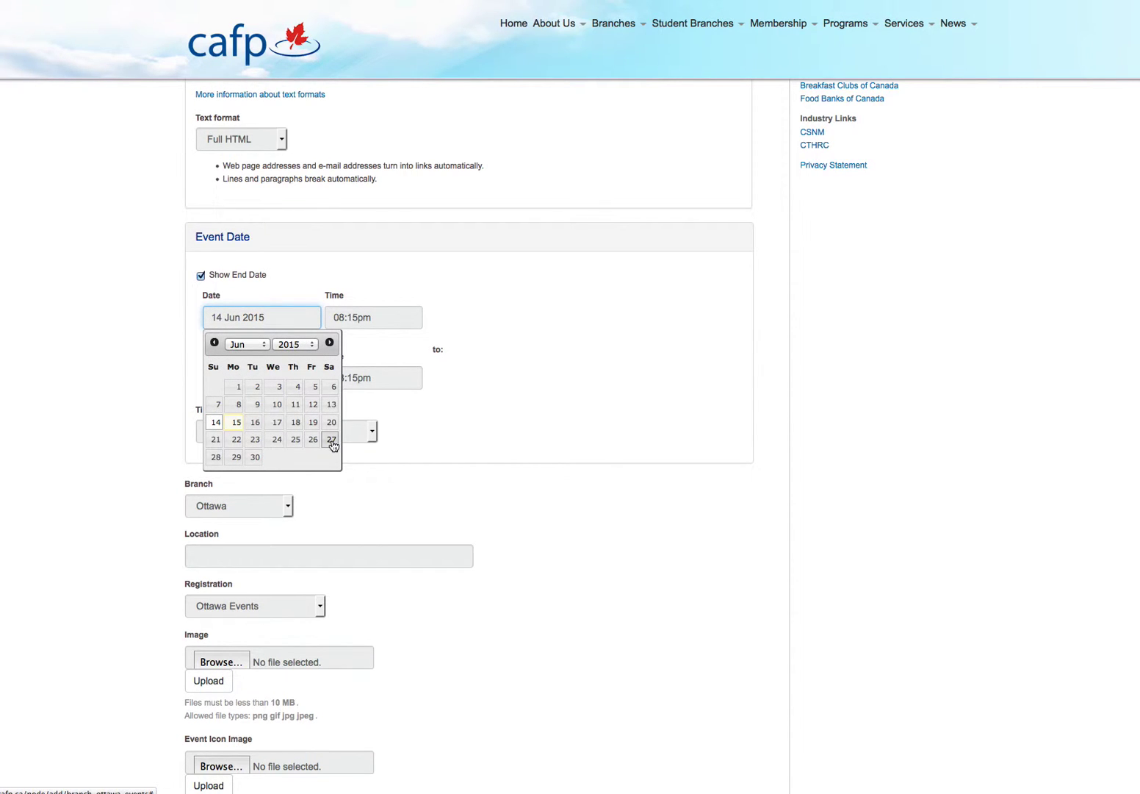
{"action": "left_click", "coordinate": [332, 439]}
{"action": "left_click", "coordinate": [247, 381]}
{"action": "left_click", "coordinate": [331, 500]}
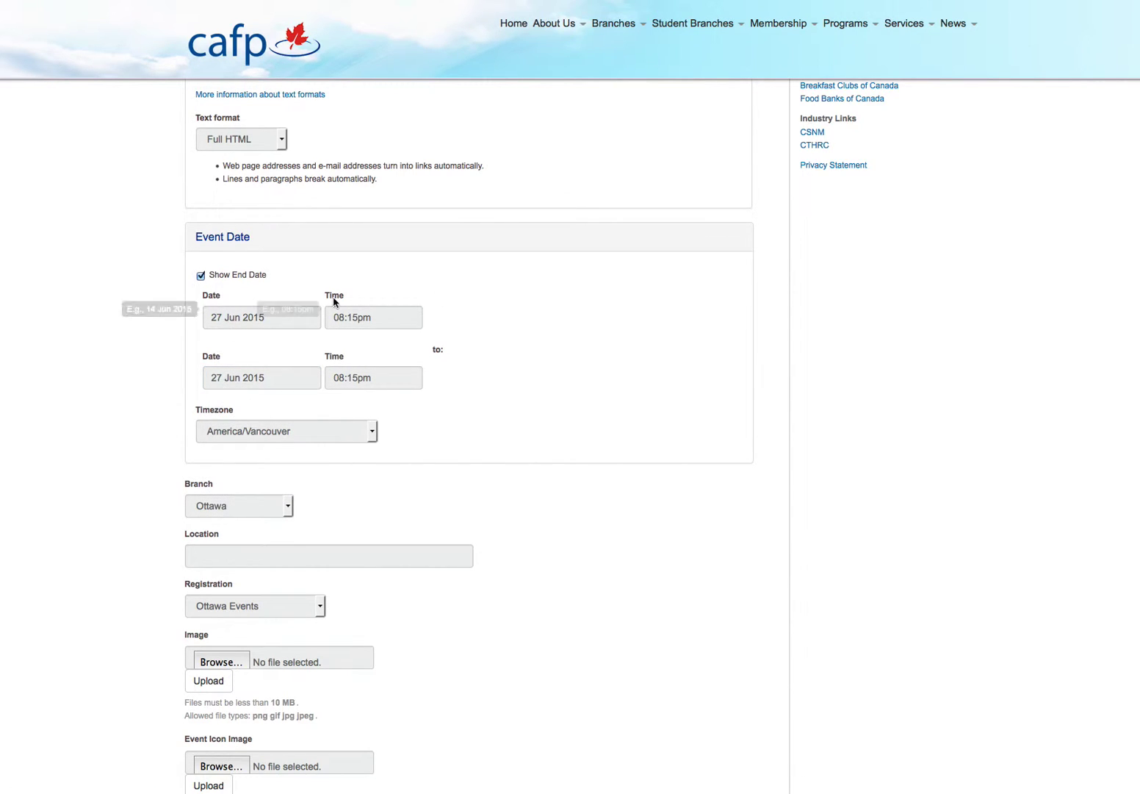
- Set the event's start time to 12:00pm and its end time to 03:00pm
{"action": "left_click", "coordinate": [336, 320]}
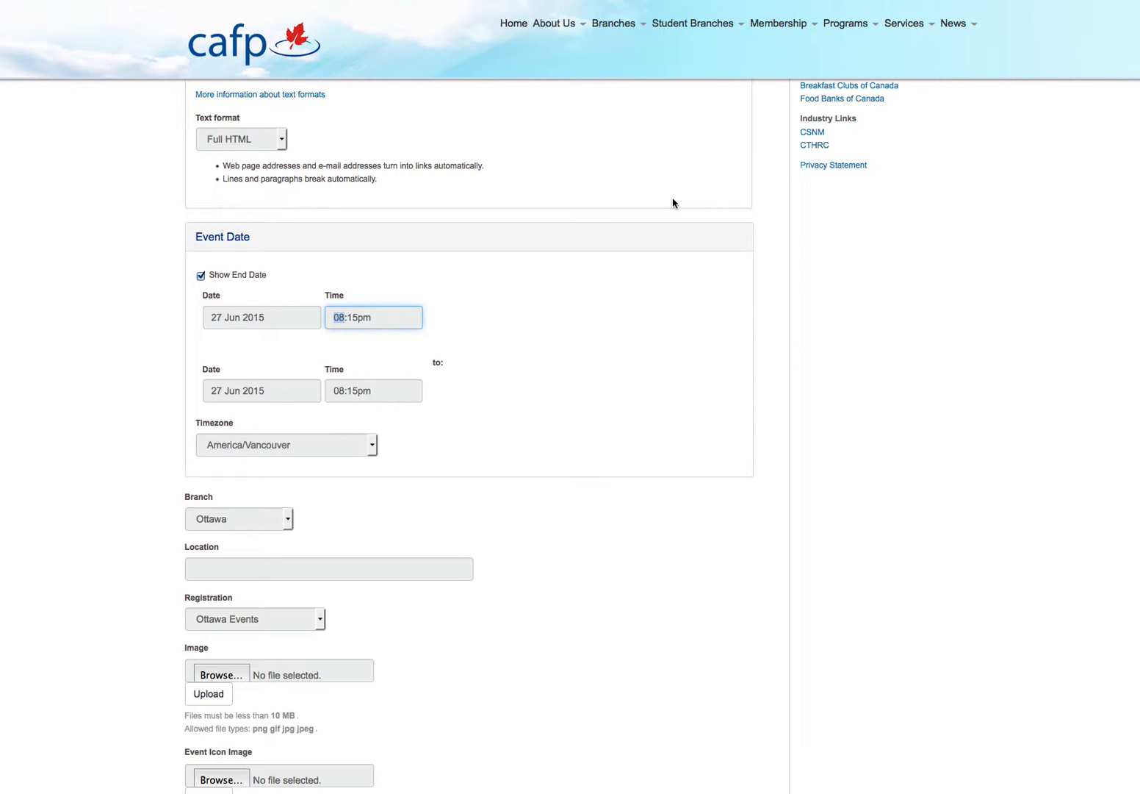
{"action": "key", "text": "Right"}
{"action": "left_click", "coordinate": [338, 391]}
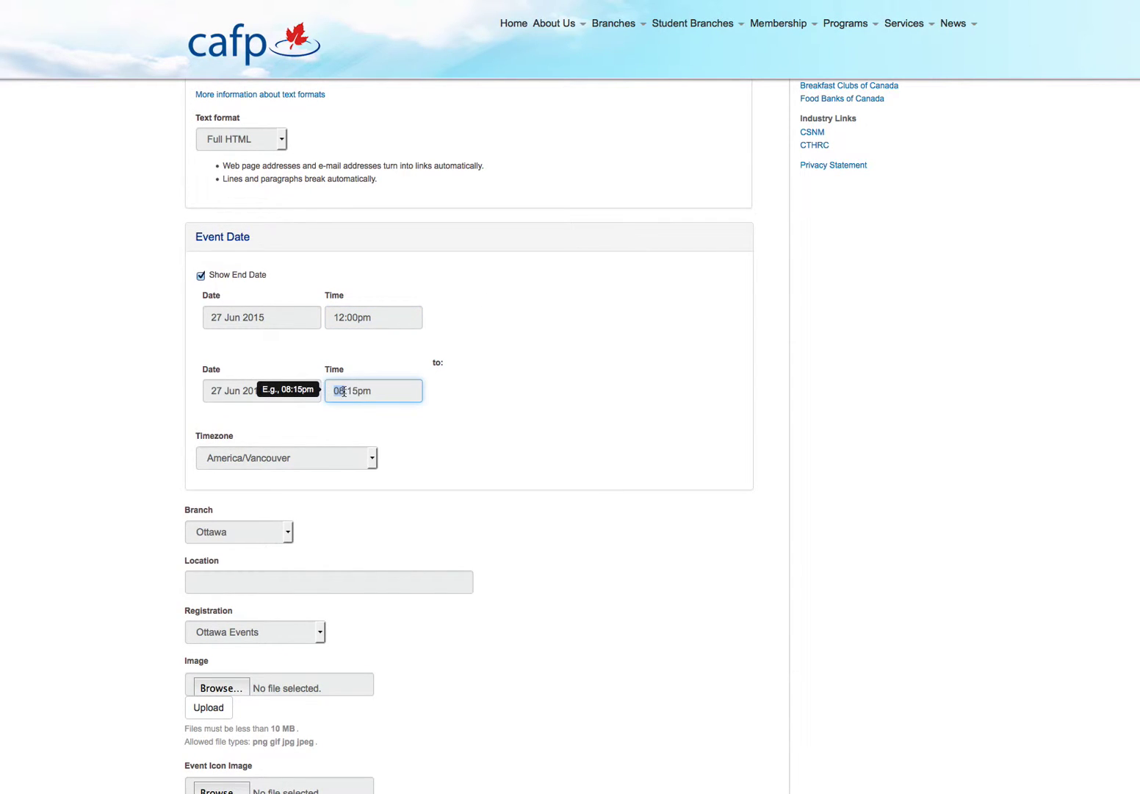
{"action": "key", "text": "Right"}
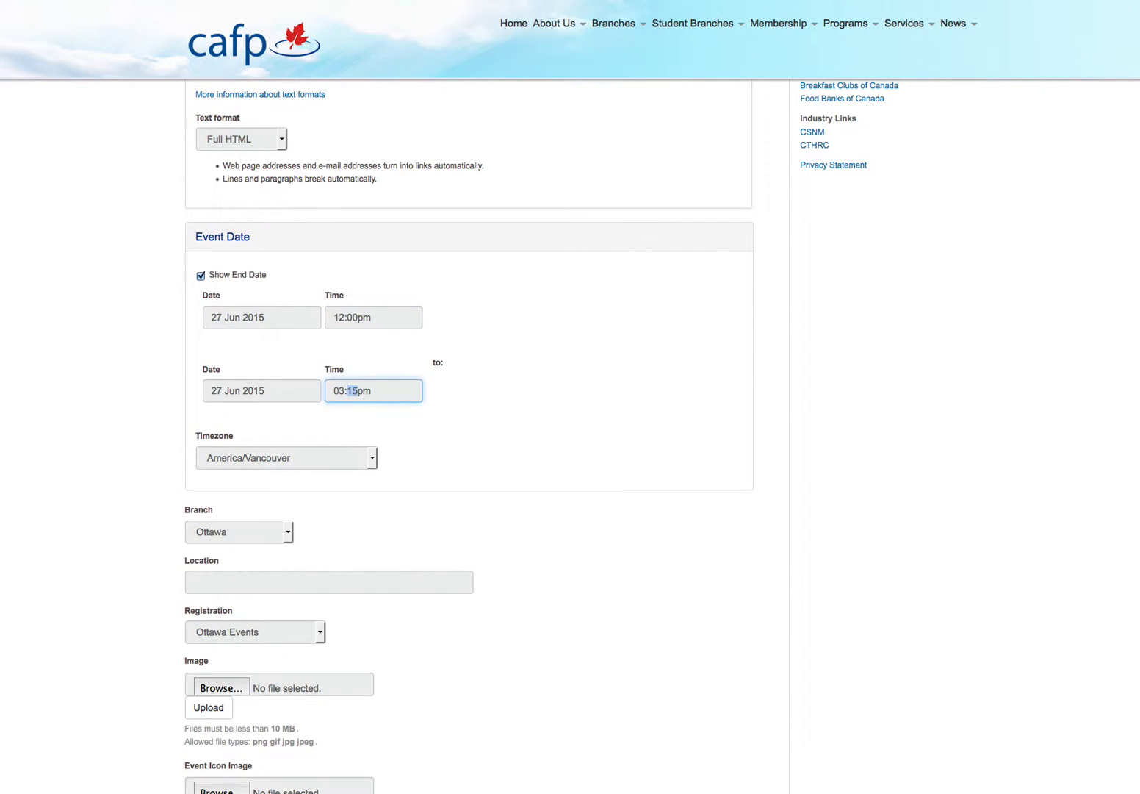
- Set the event's timezone to America/Toronto
{"action": "left_click", "coordinate": [311, 458]}
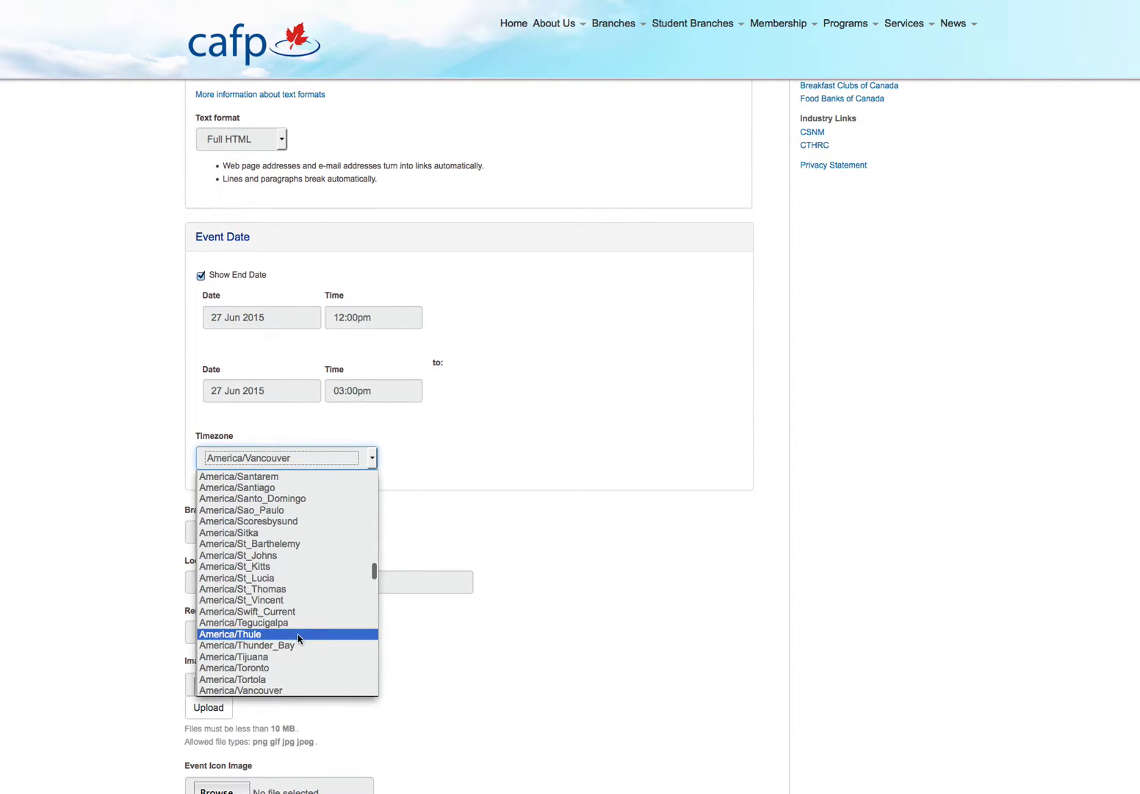
{"action": "scroll", "coordinate": [278, 614], "scroll_direction": "down", "scroll_amount": 1}
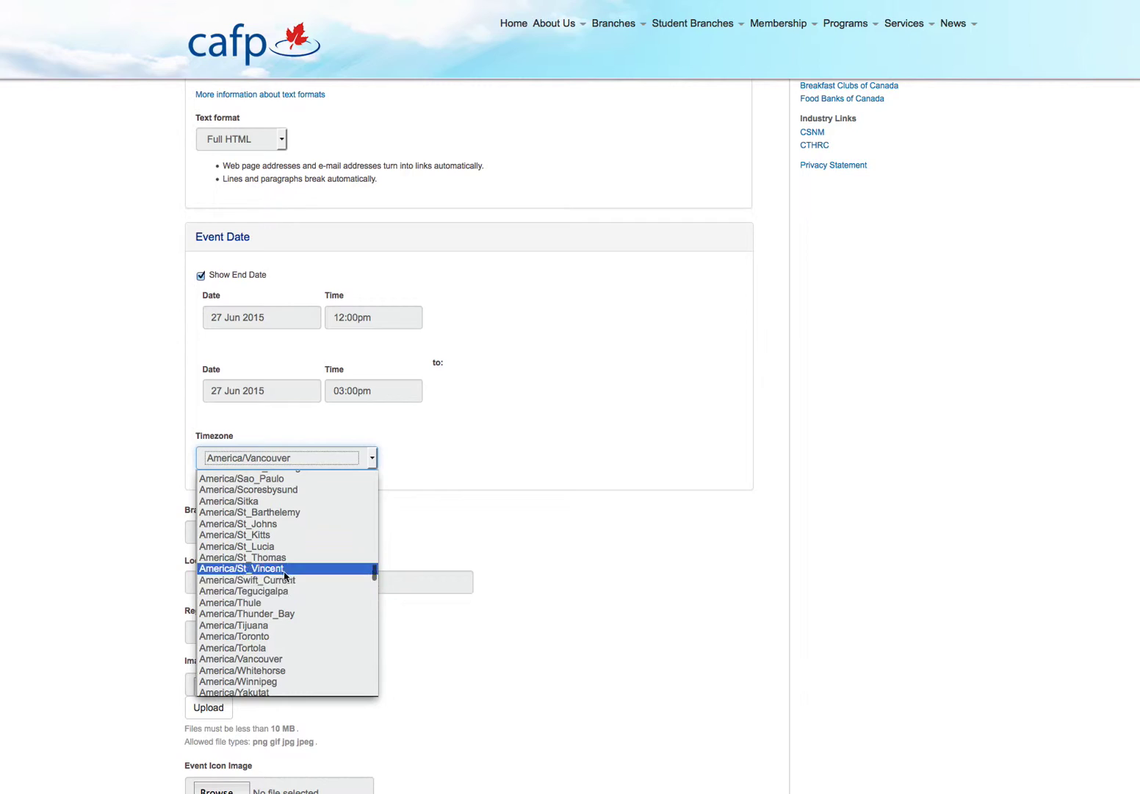
{"action": "left_click", "coordinate": [253, 636]}
- Enter "Location" as the event location and save the event
{"action": "scroll", "coordinate": [462, 493], "scroll_direction": "down", "scroll_amount": 3}
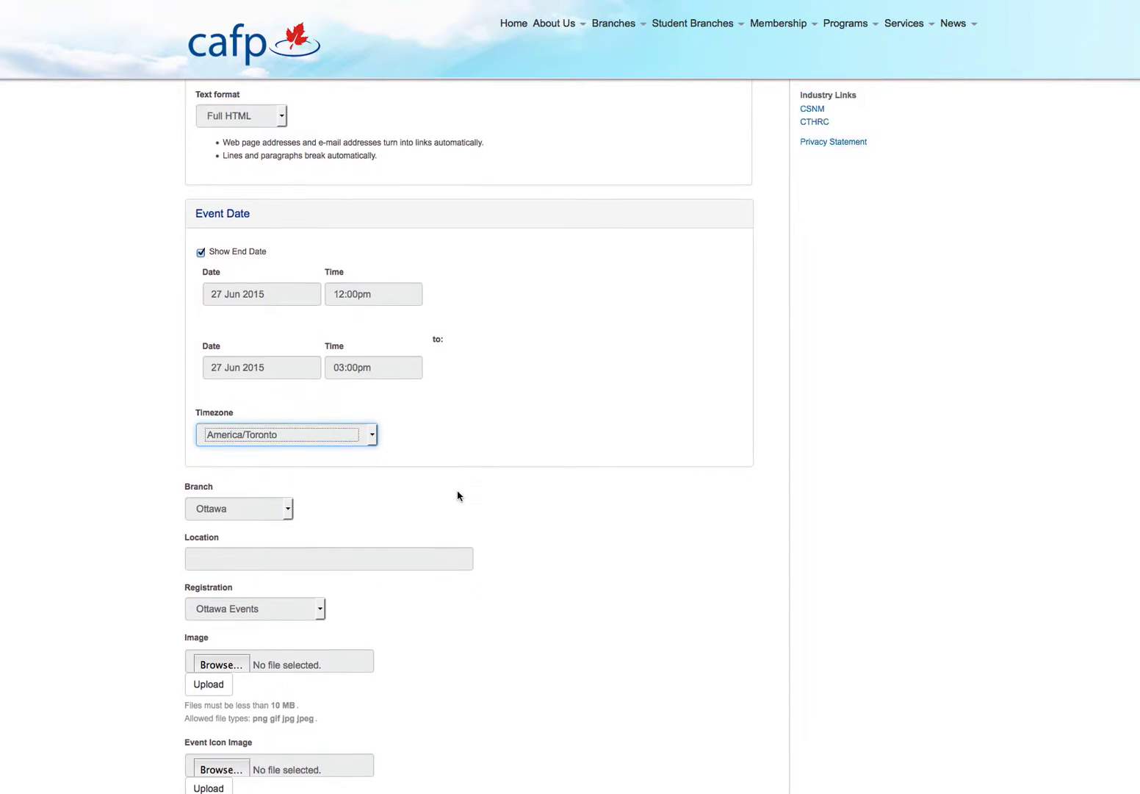
{"action": "left_click", "coordinate": [239, 485]}
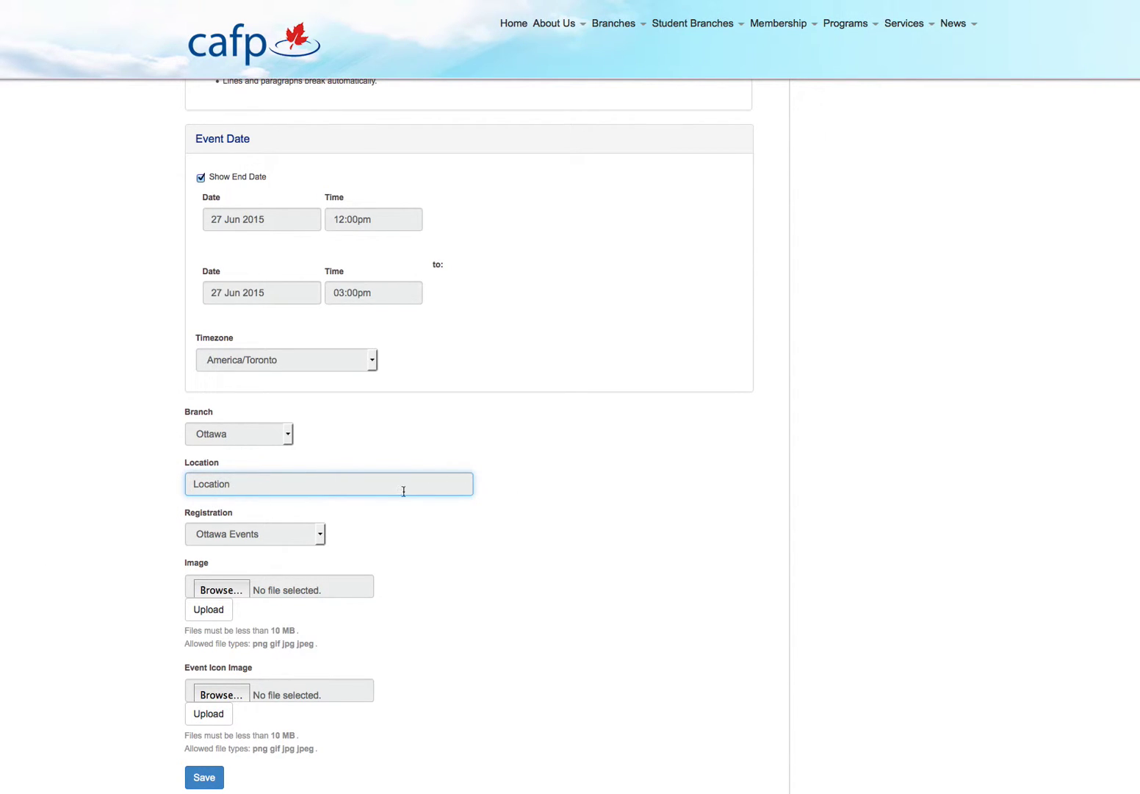
{"action": "scroll", "coordinate": [510, 592], "scroll_direction": "down", "scroll_amount": 1}
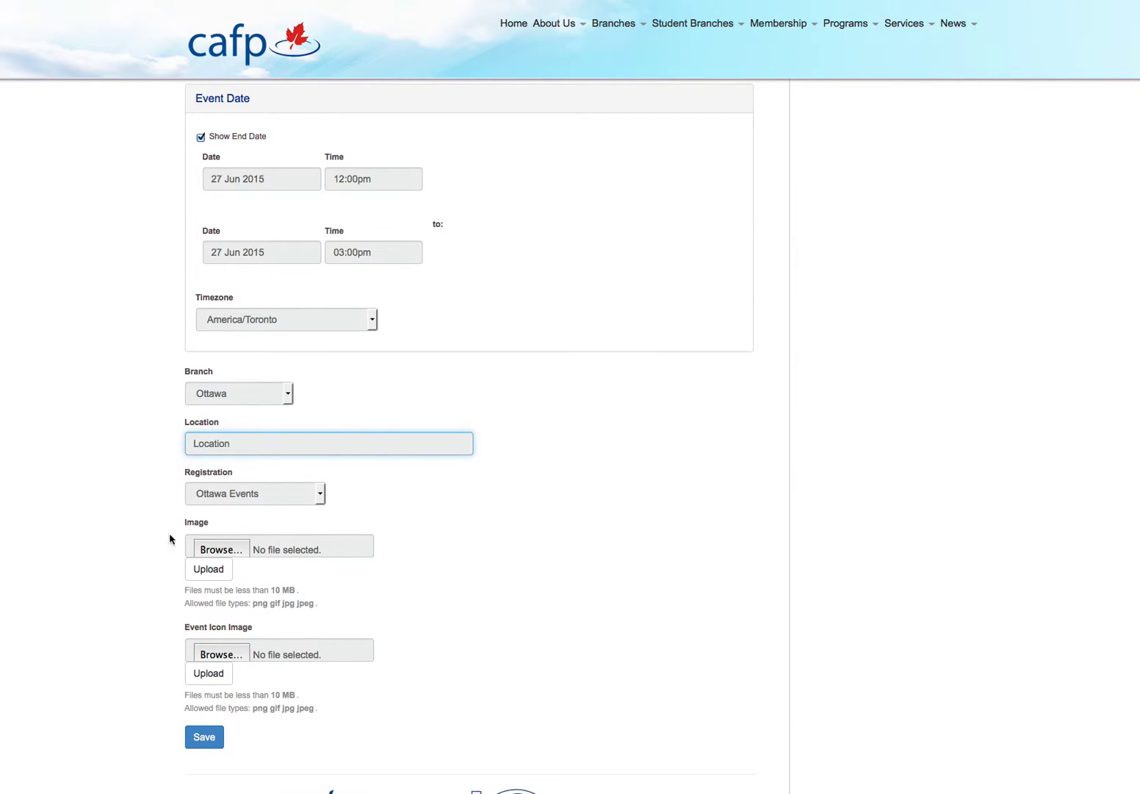
{"action": "left_click", "coordinate": [203, 738]}
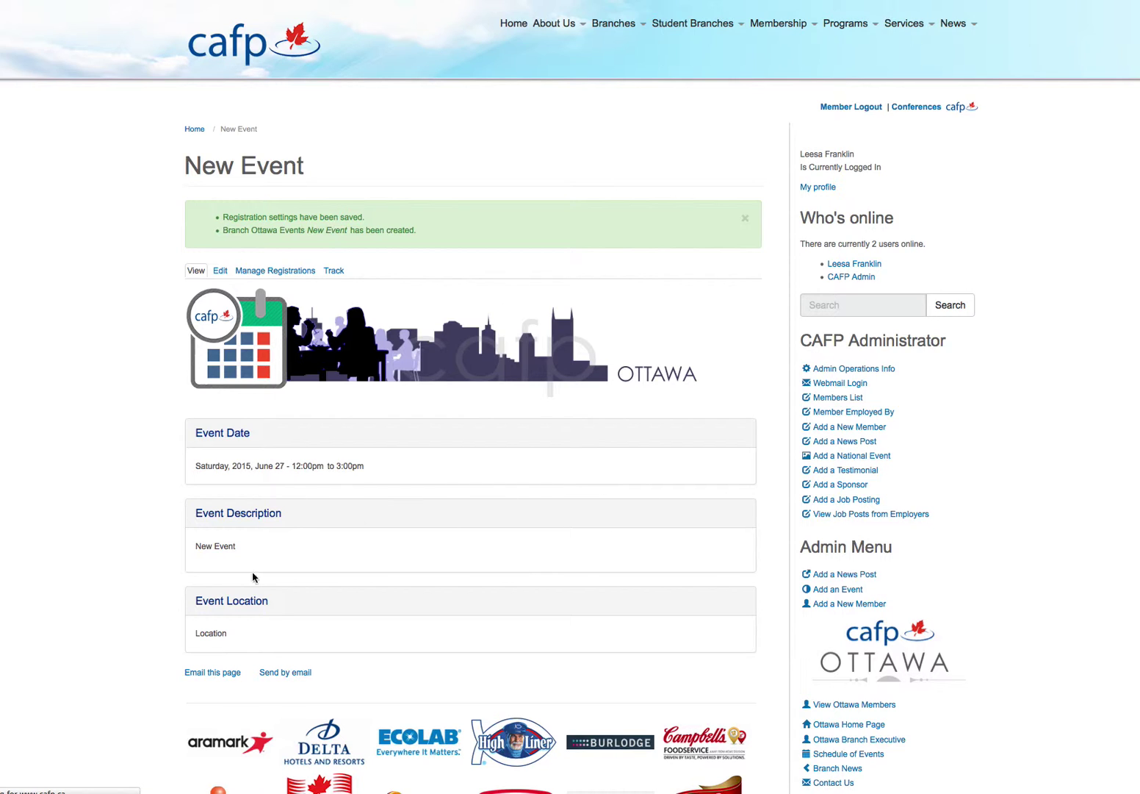
- Check the saved event's page and open its registration settings
{"action": "scroll", "coordinate": [507, 555], "scroll_direction": "down", "scroll_amount": 1}
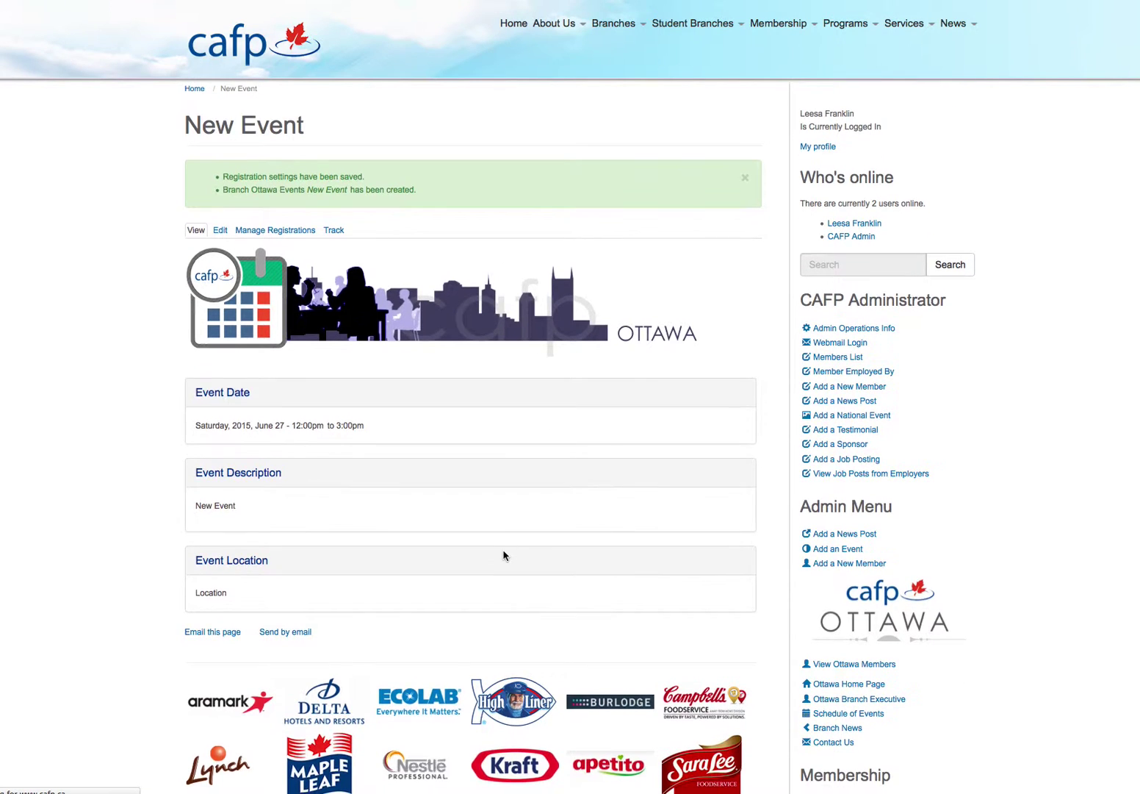
{"action": "scroll", "coordinate": [525, 544], "scroll_direction": "down", "scroll_amount": 1}
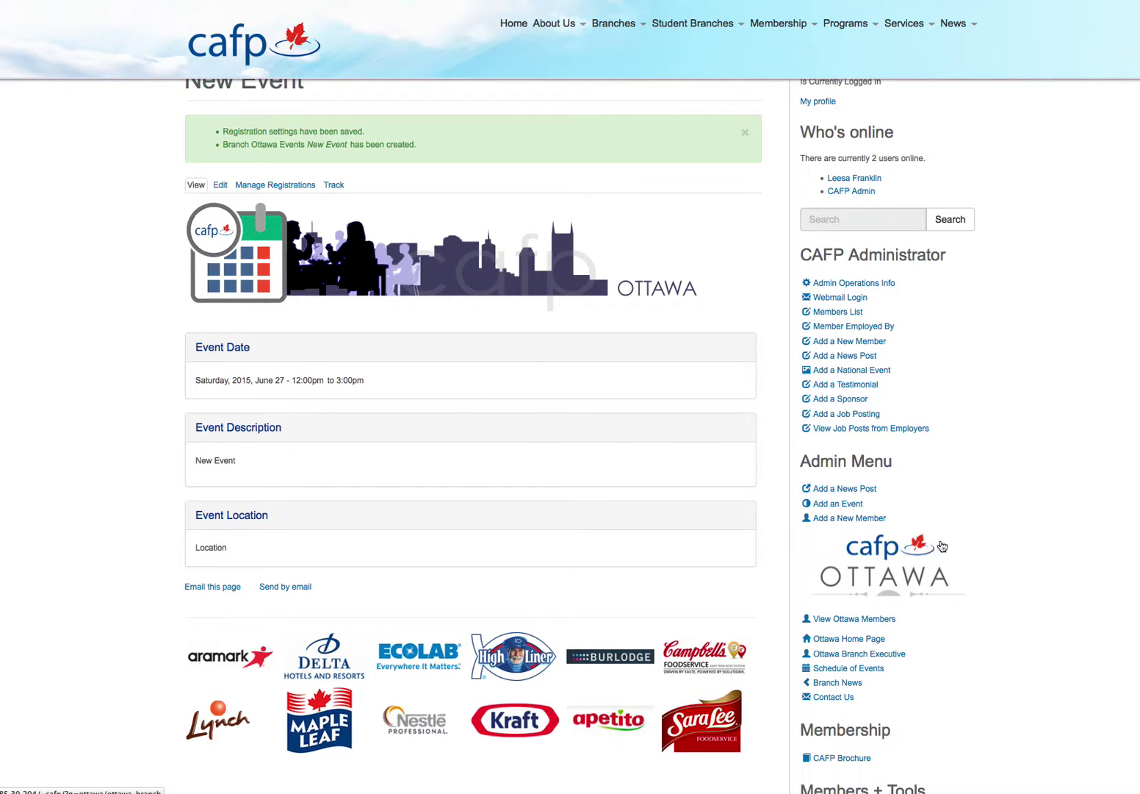
{"action": "scroll", "coordinate": [471, 418], "scroll_direction": "up", "scroll_amount": 1}
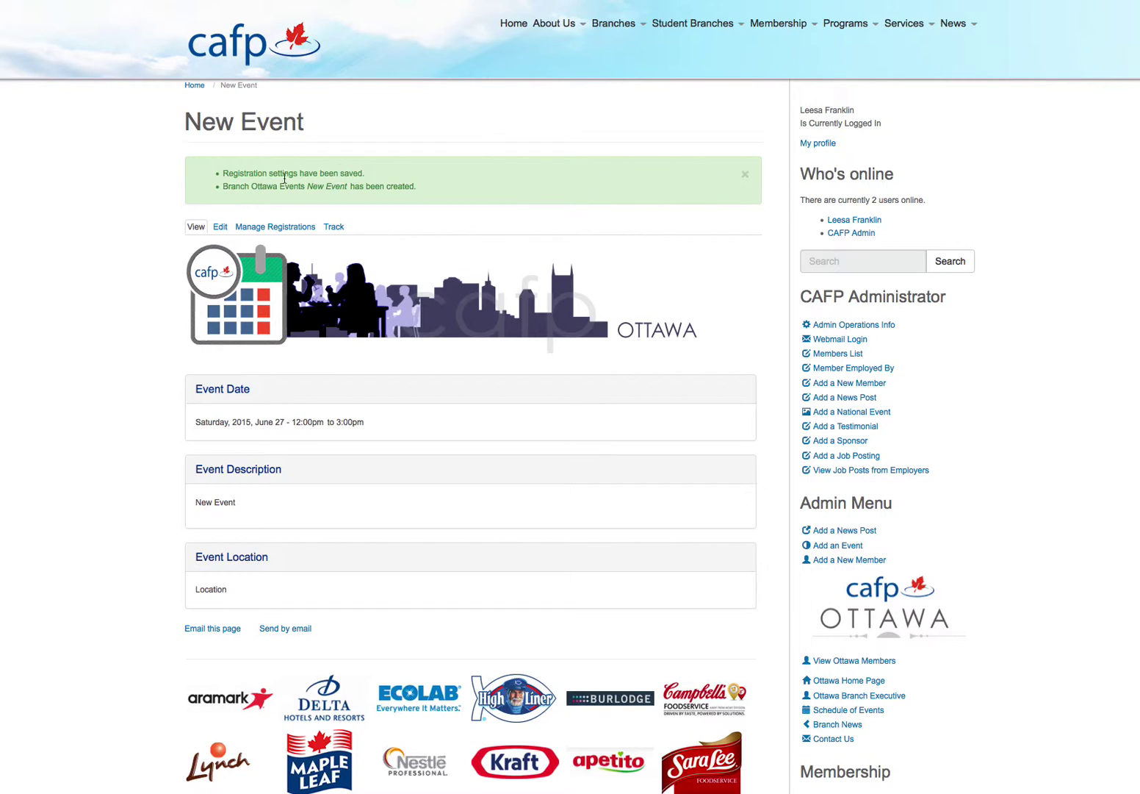
{"action": "left_click", "coordinate": [271, 231]}
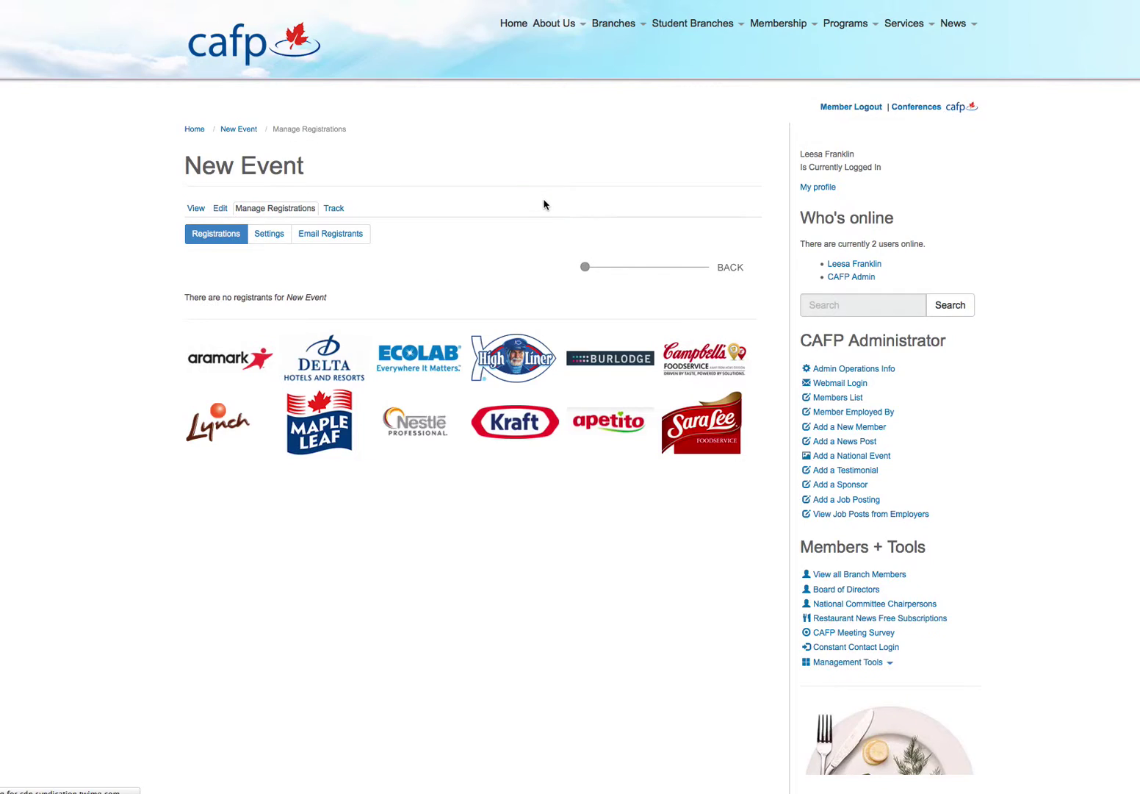
{"action": "left_click", "coordinate": [269, 233]}
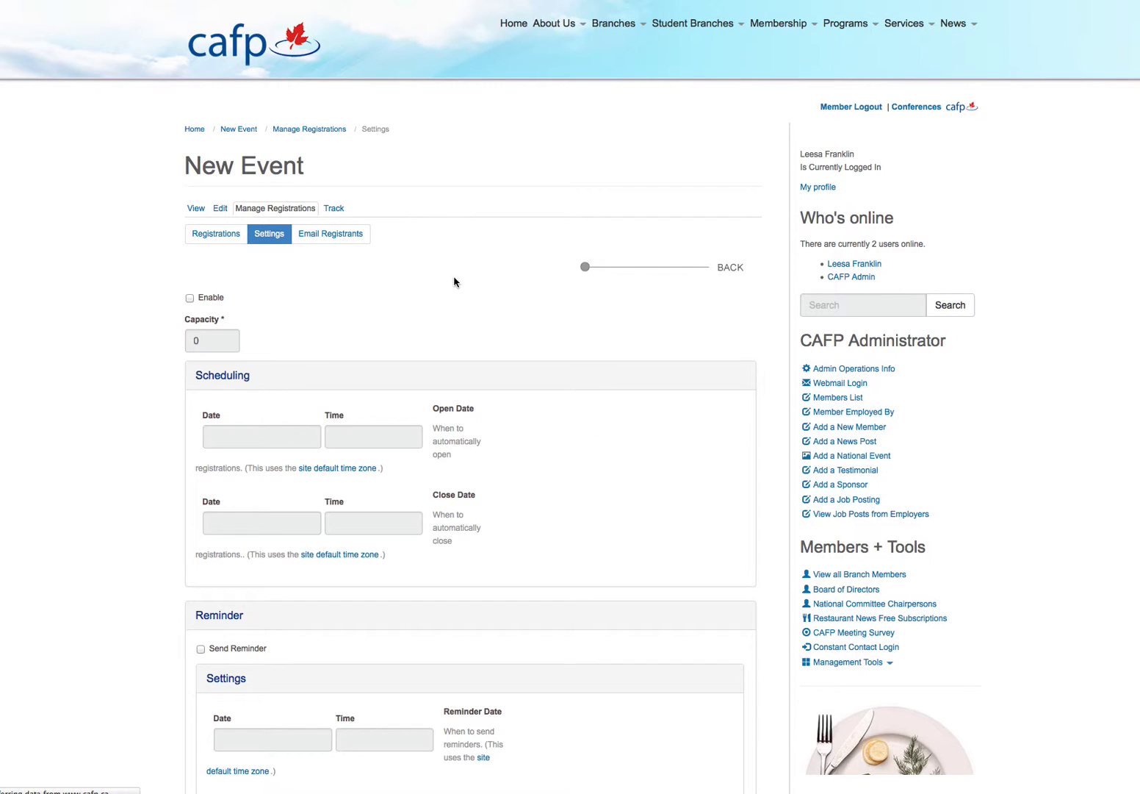
- Enable registrations for the event and set the capacity to 50
{"action": "left_click", "coordinate": [191, 298]}
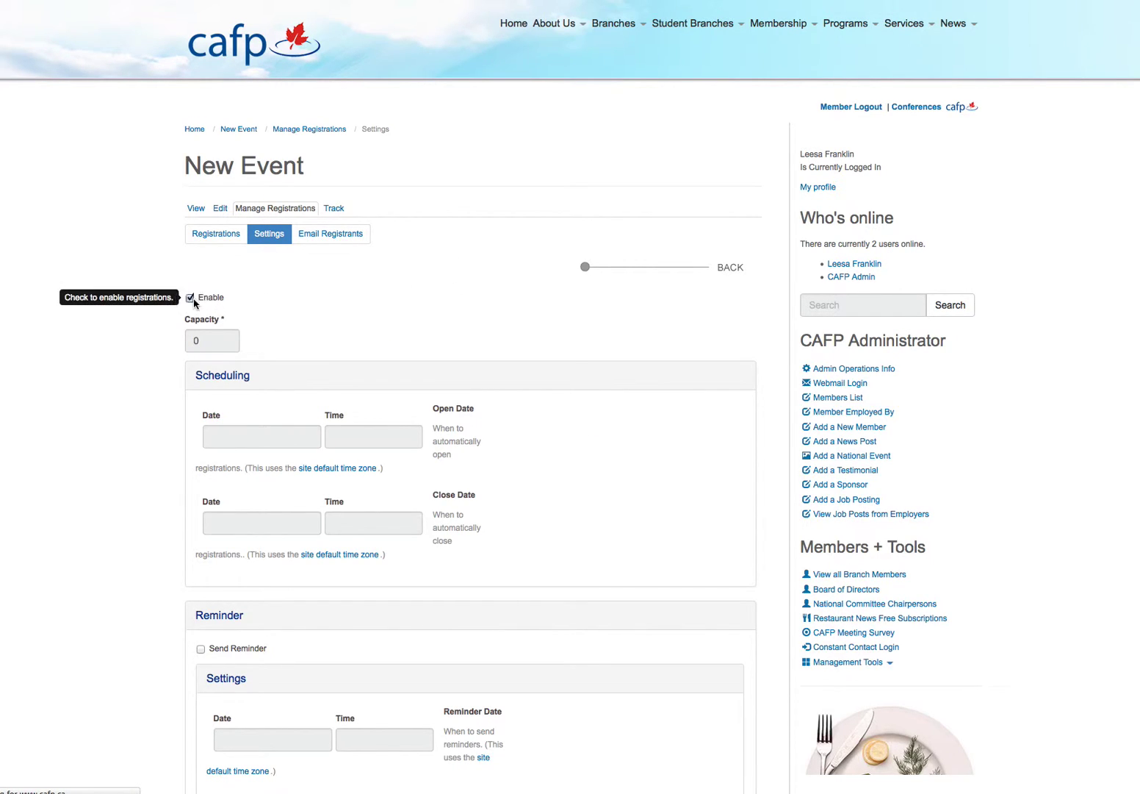
{"action": "double_click", "coordinate": [208, 338]}
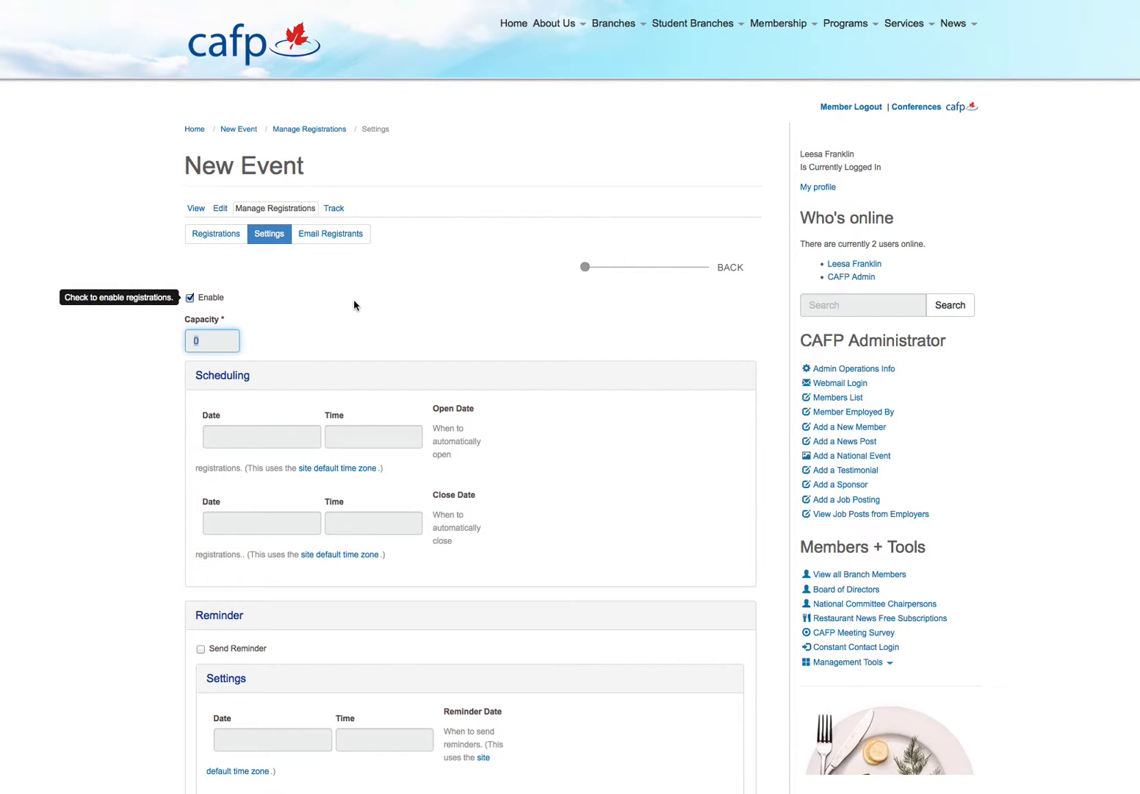
{"action": "type", "text": "50"}
{"action": "left_click", "coordinate": [393, 310]}
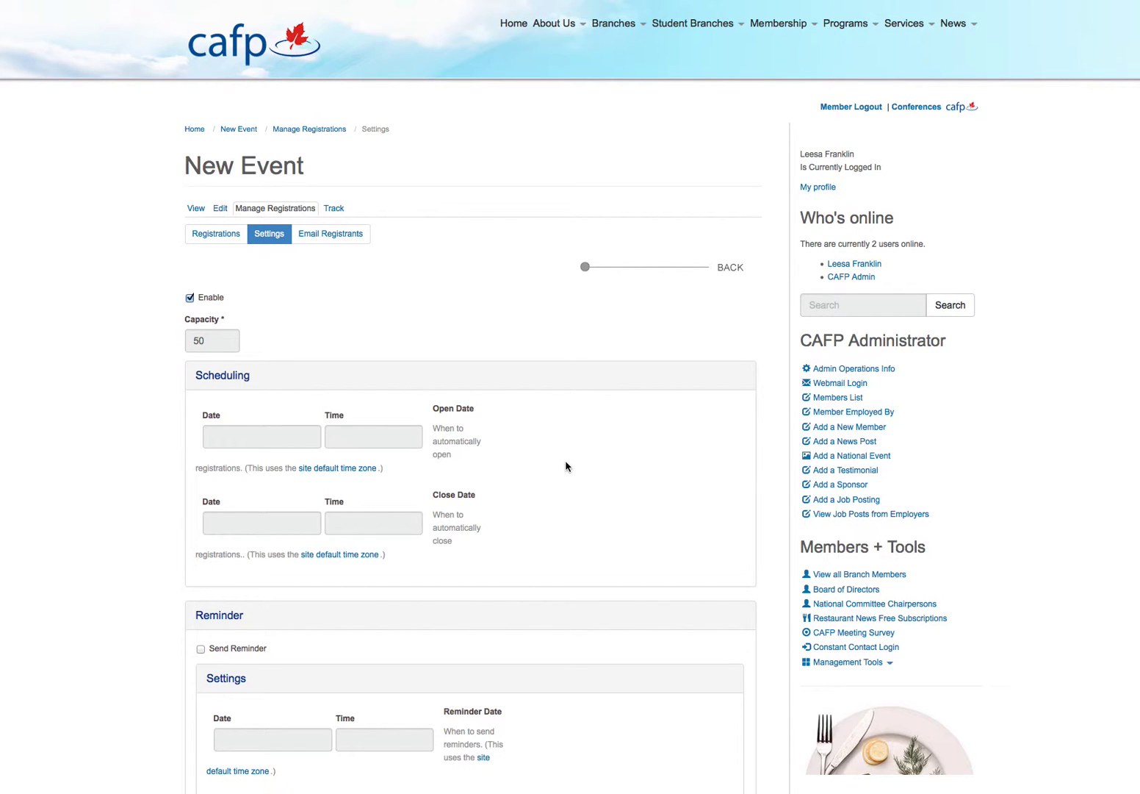
- Review the scheduling, reminder and additional registration options without changing them, and save the event's registration settings
{"action": "scroll", "coordinate": [575, 464], "scroll_direction": "down", "scroll_amount": 2}
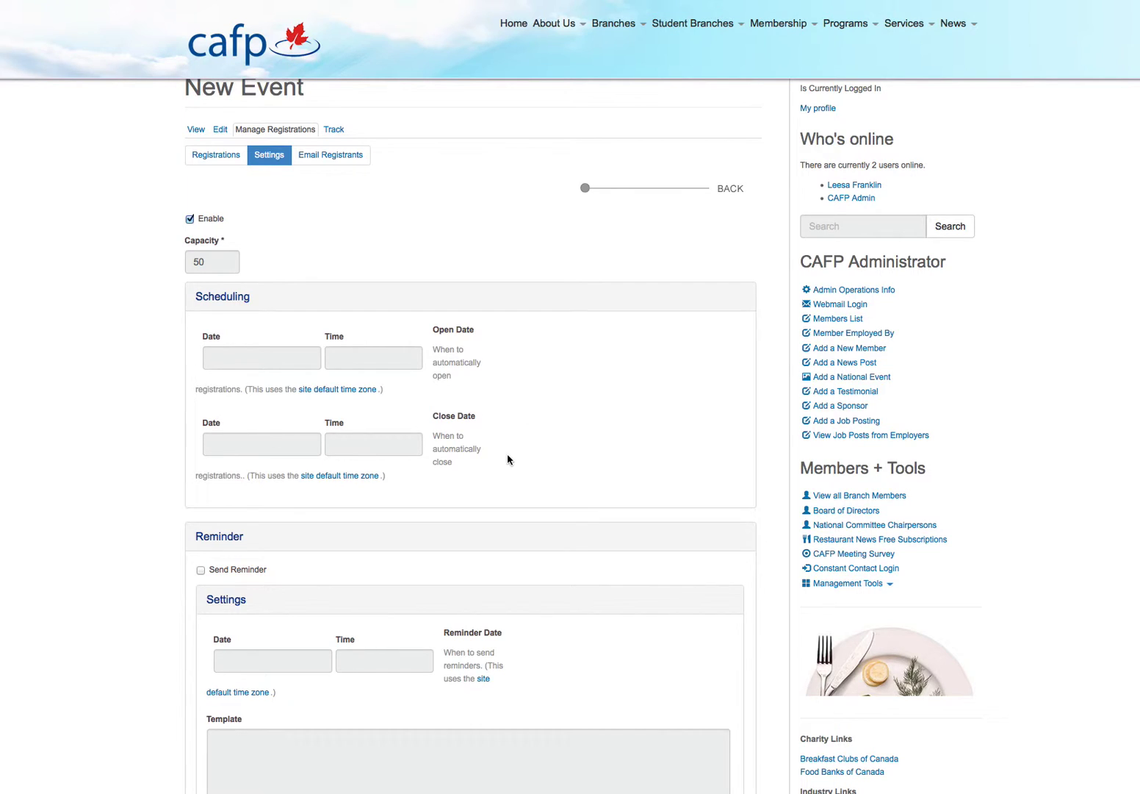
{"action": "scroll", "coordinate": [537, 408], "scroll_direction": "down", "scroll_amount": 5}
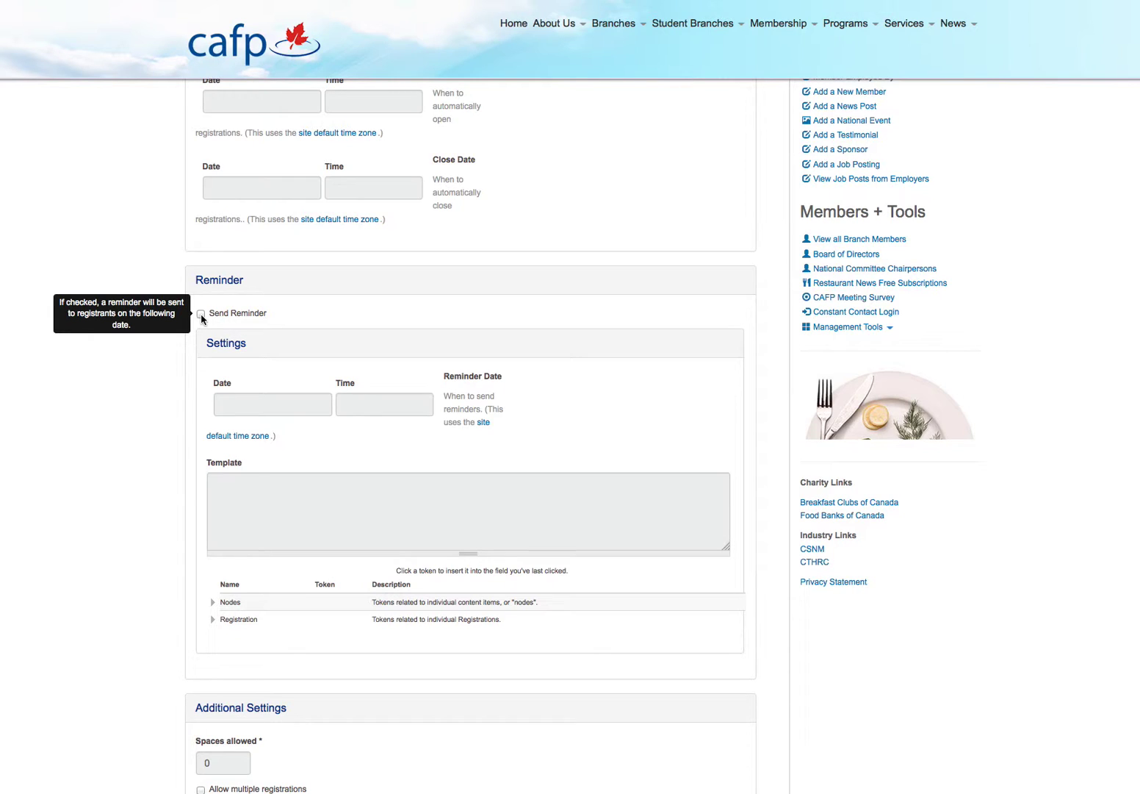
{"action": "left_click", "coordinate": [259, 404]}
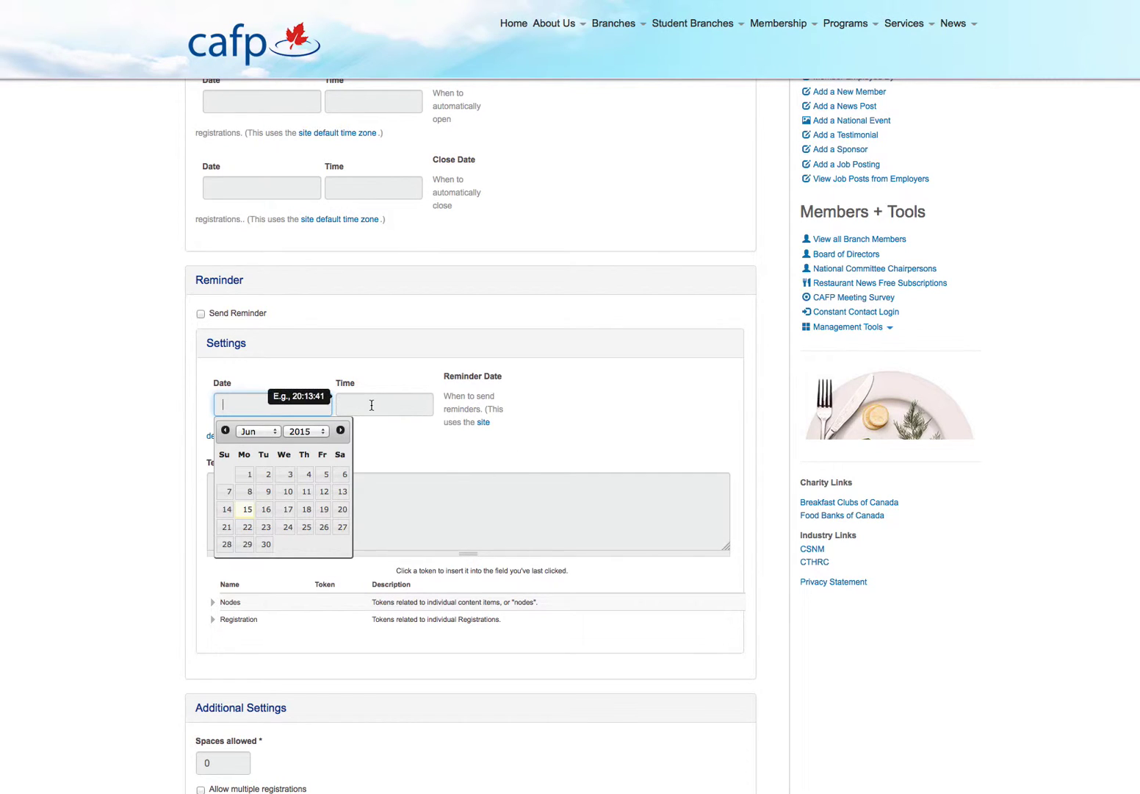
{"action": "left_click", "coordinate": [404, 507]}
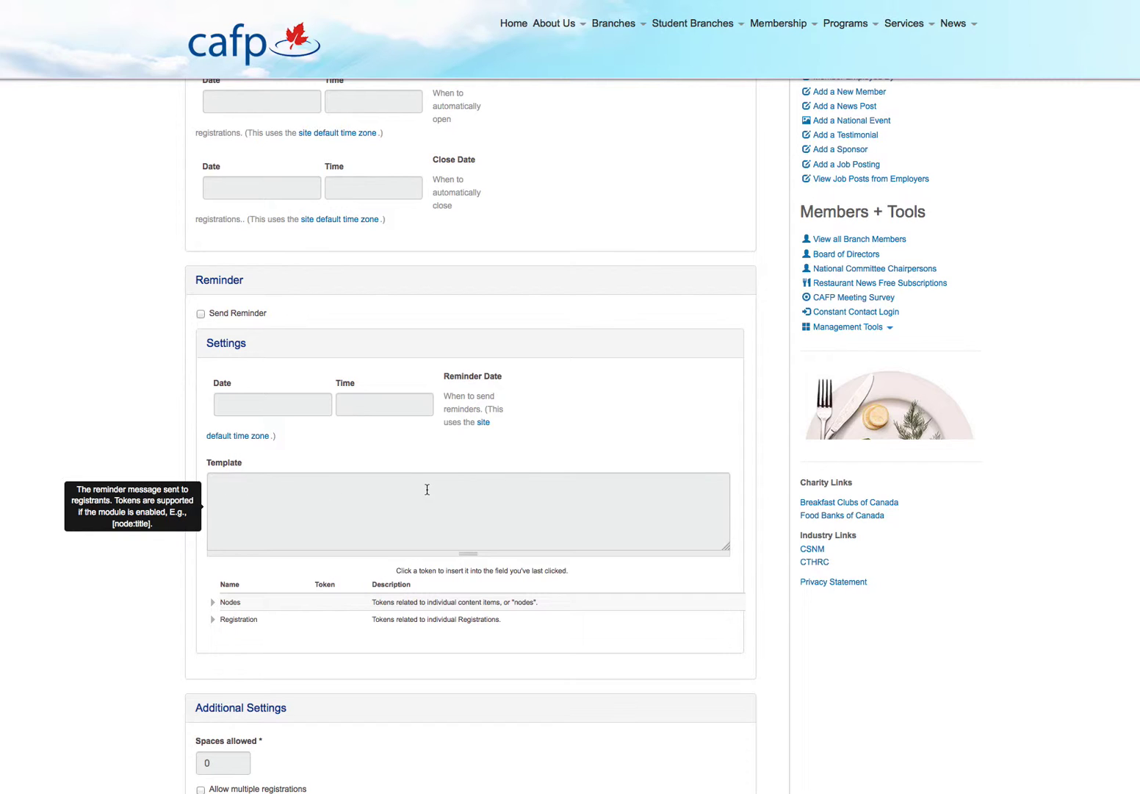
{"action": "scroll", "coordinate": [581, 436], "scroll_direction": "down", "scroll_amount": 9}
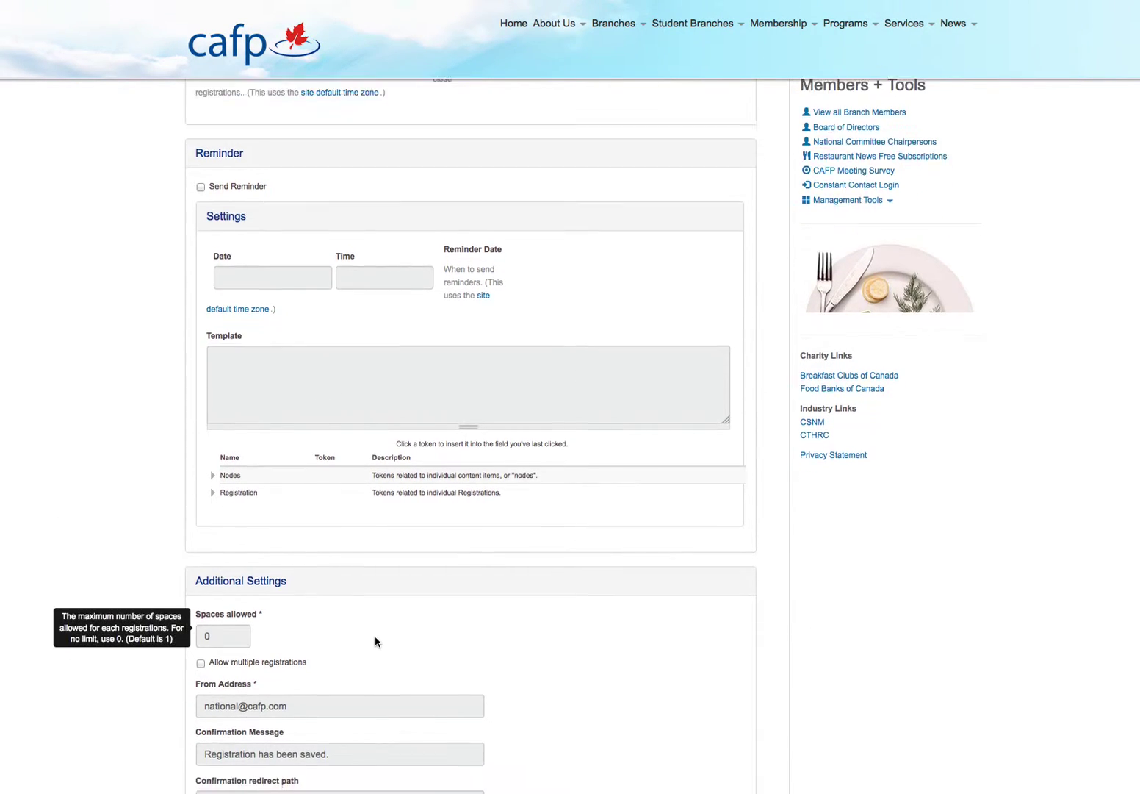
{"action": "scroll", "coordinate": [412, 593], "scroll_direction": "down", "scroll_amount": 8}
{"action": "scroll", "coordinate": [410, 593], "scroll_direction": "up", "scroll_amount": 5}
{"action": "scroll", "coordinate": [414, 583], "scroll_direction": "up", "scroll_amount": 5}
{"action": "scroll", "coordinate": [415, 583], "scroll_direction": "down", "scroll_amount": 7}
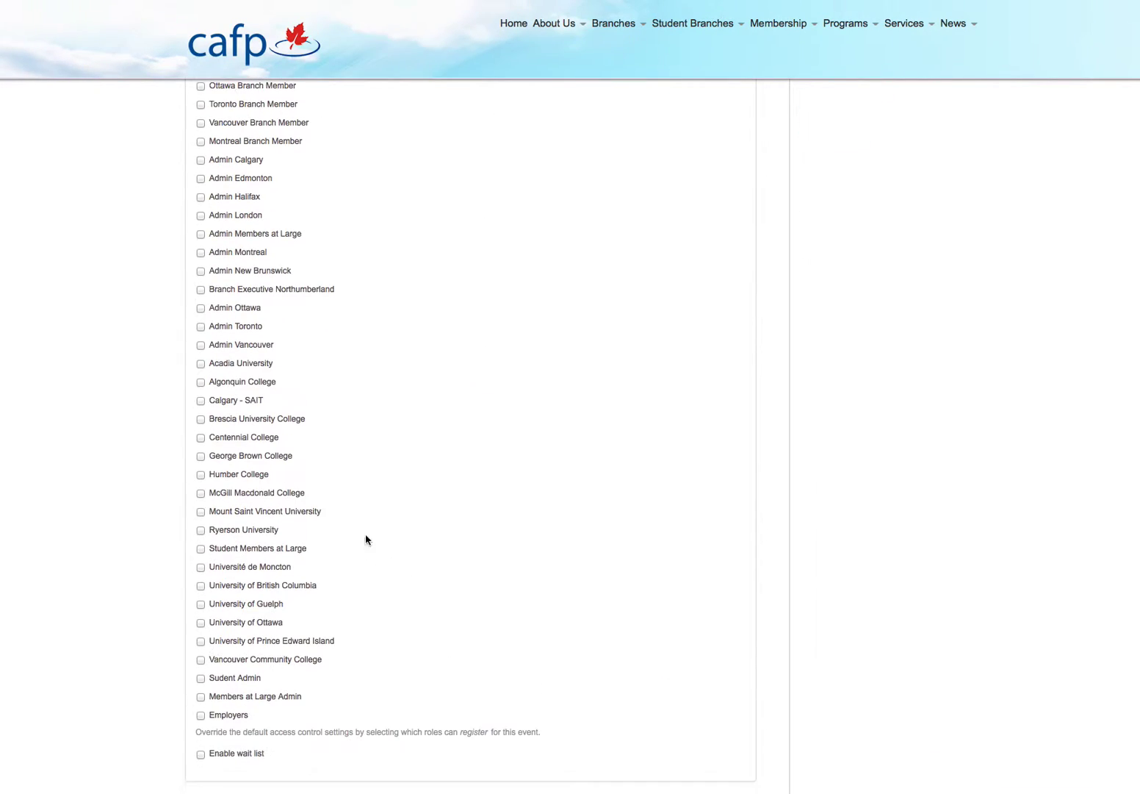
{"action": "scroll", "coordinate": [227, 449], "scroll_direction": "down", "scroll_amount": 4}
{"action": "left_click", "coordinate": [238, 550]}
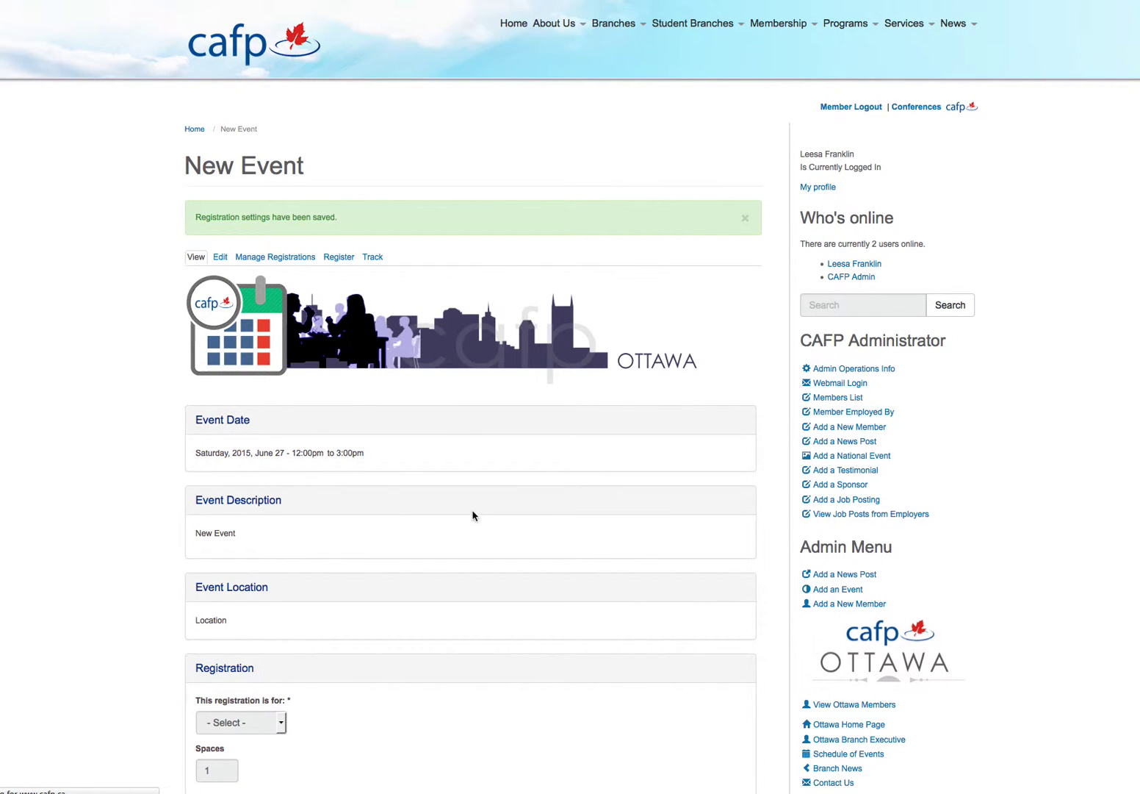
- Check the event page, open its registration form and set the registration to be for Myself
{"action": "scroll", "coordinate": [498, 512], "scroll_direction": "down", "scroll_amount": 3}
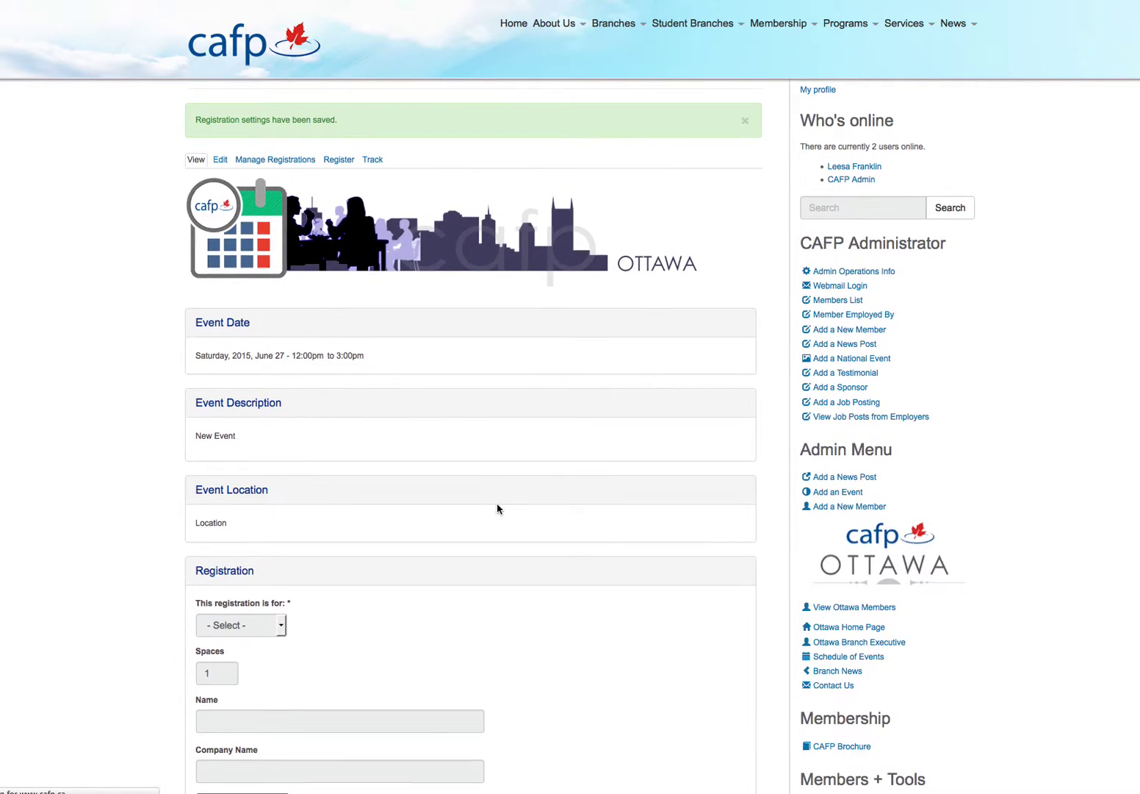
{"action": "scroll", "coordinate": [496, 507], "scroll_direction": "up", "scroll_amount": 3}
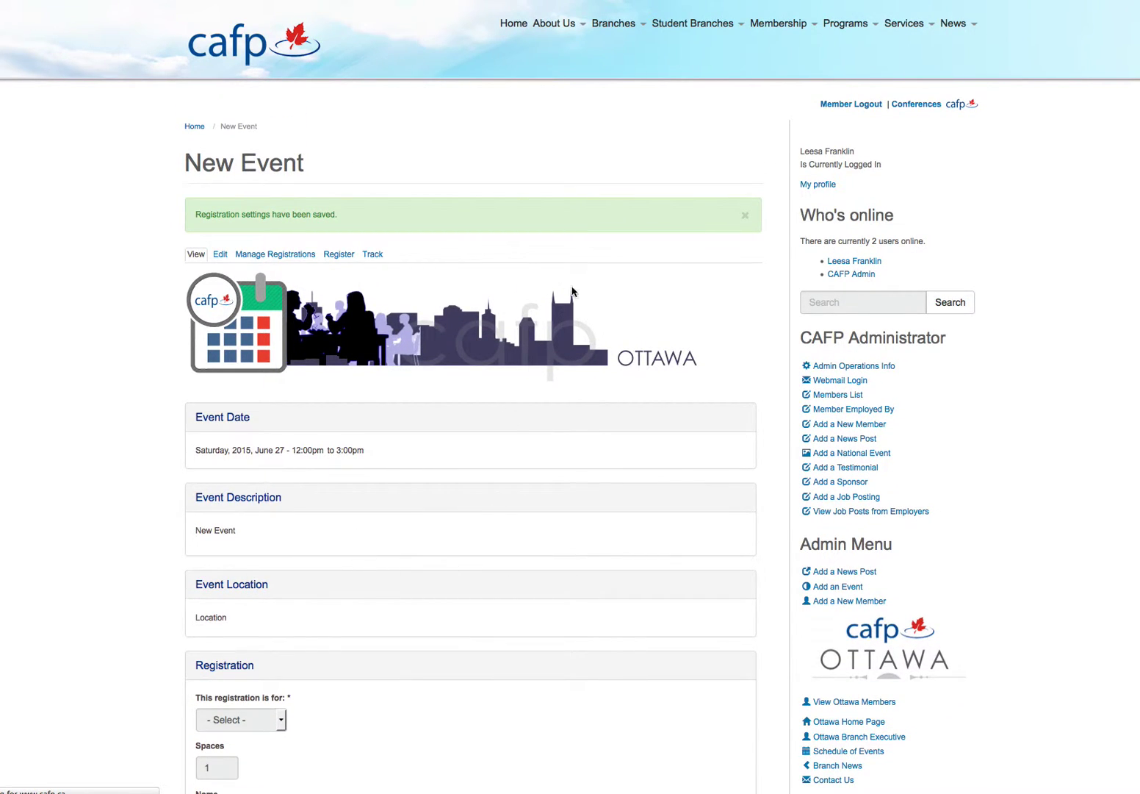
{"action": "left_click", "coordinate": [339, 254]}
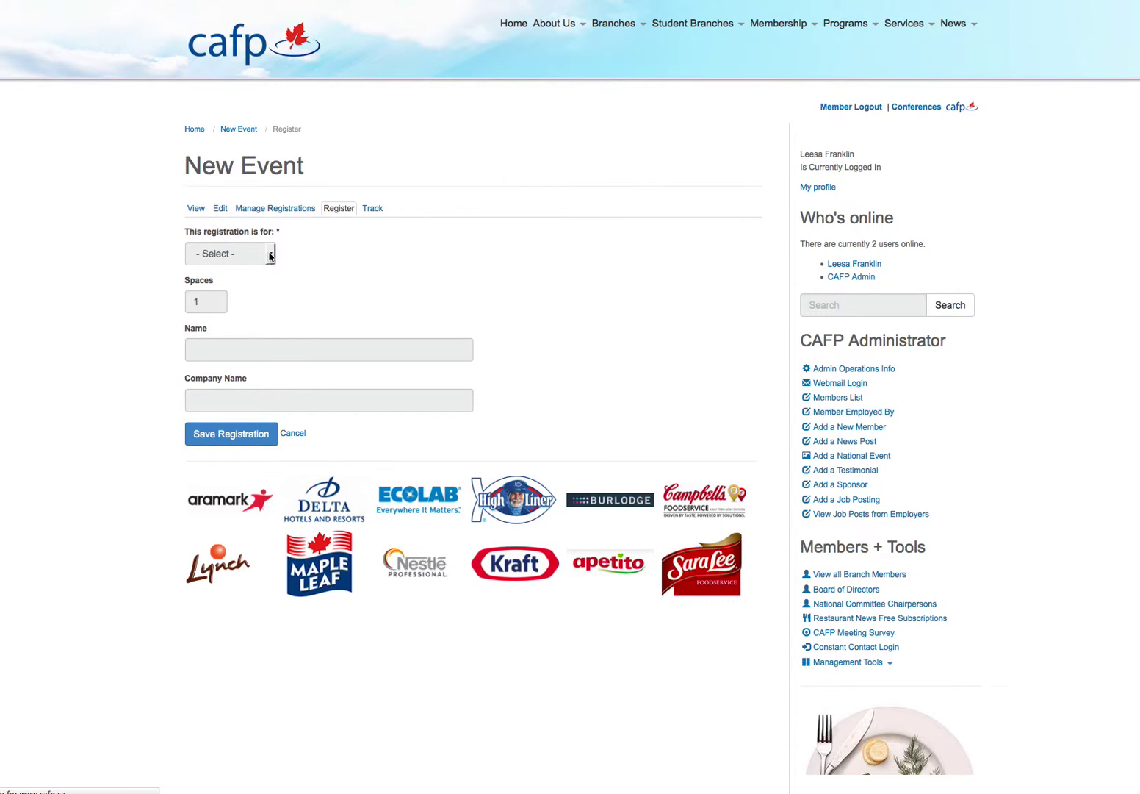
{"action": "left_click", "coordinate": [270, 256]}
{"action": "left_click", "coordinate": [210, 274]}
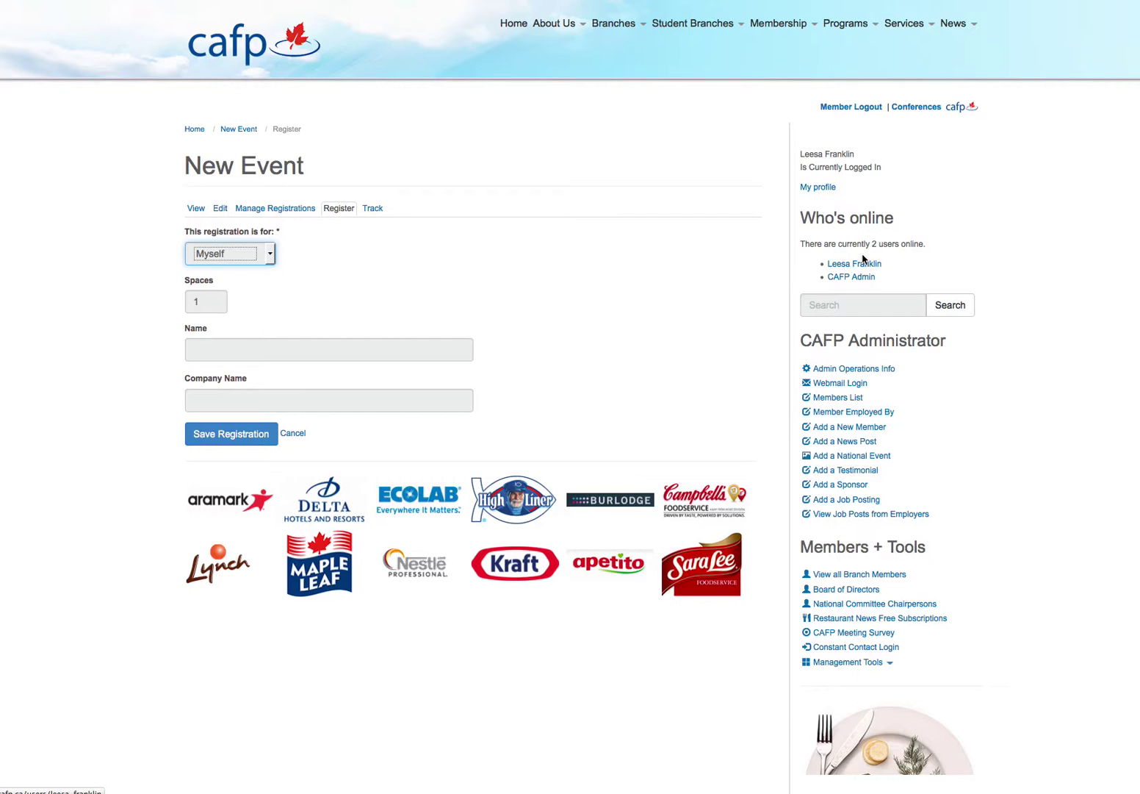
- Enter the registrant's full name, leave the company name blank, and save the registration for one space
{"action": "left_click", "coordinate": [209, 302]}
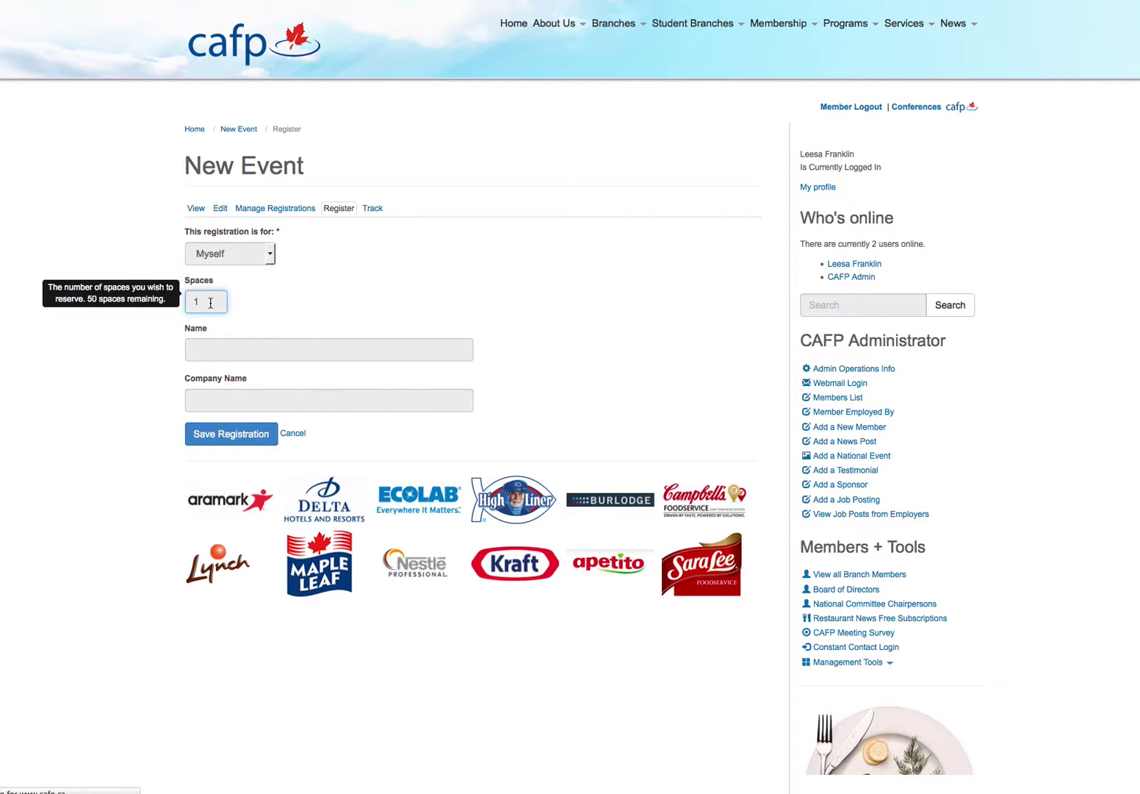
{"action": "left_click", "coordinate": [226, 344]}
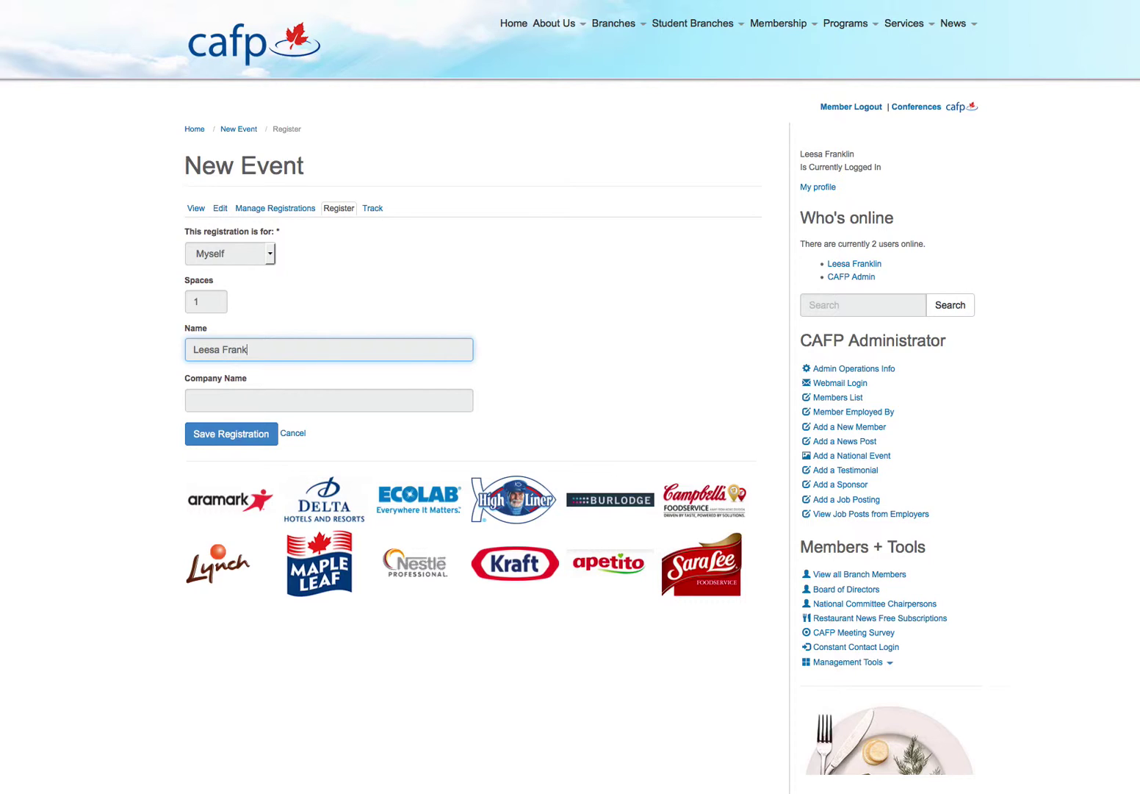
{"action": "left_click", "coordinate": [222, 402]}
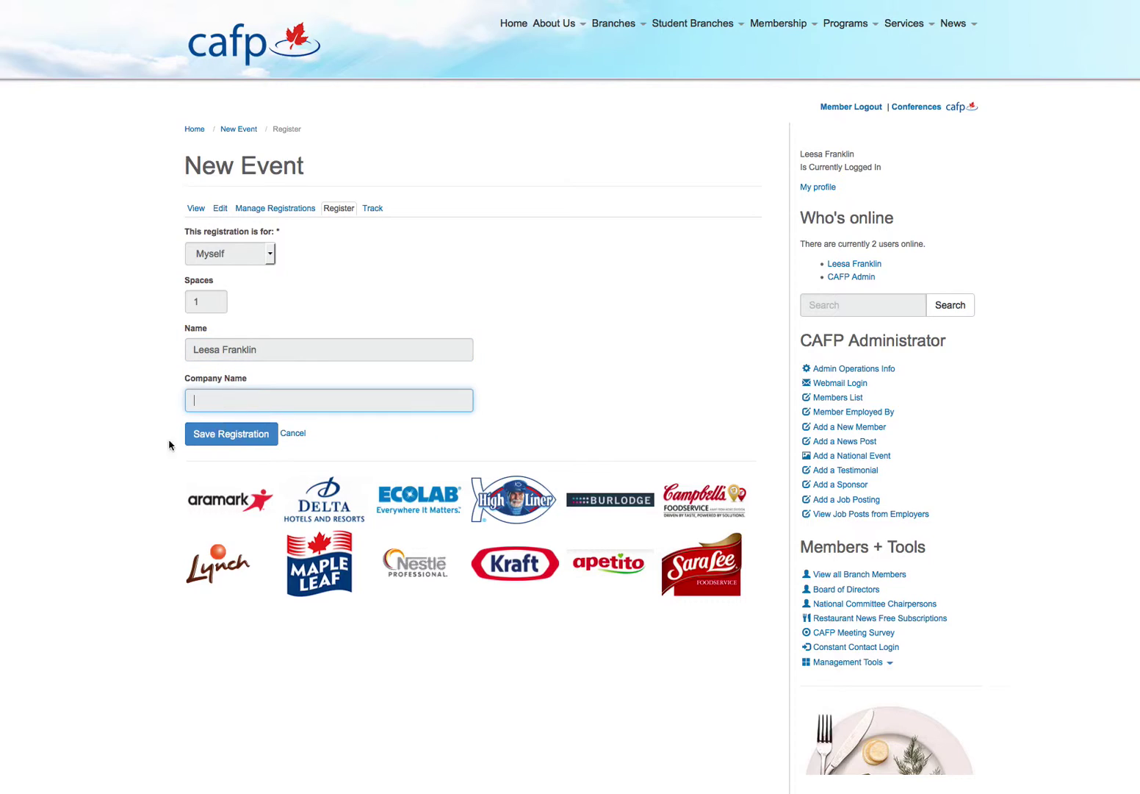
{"action": "left_click", "coordinate": [220, 438]}
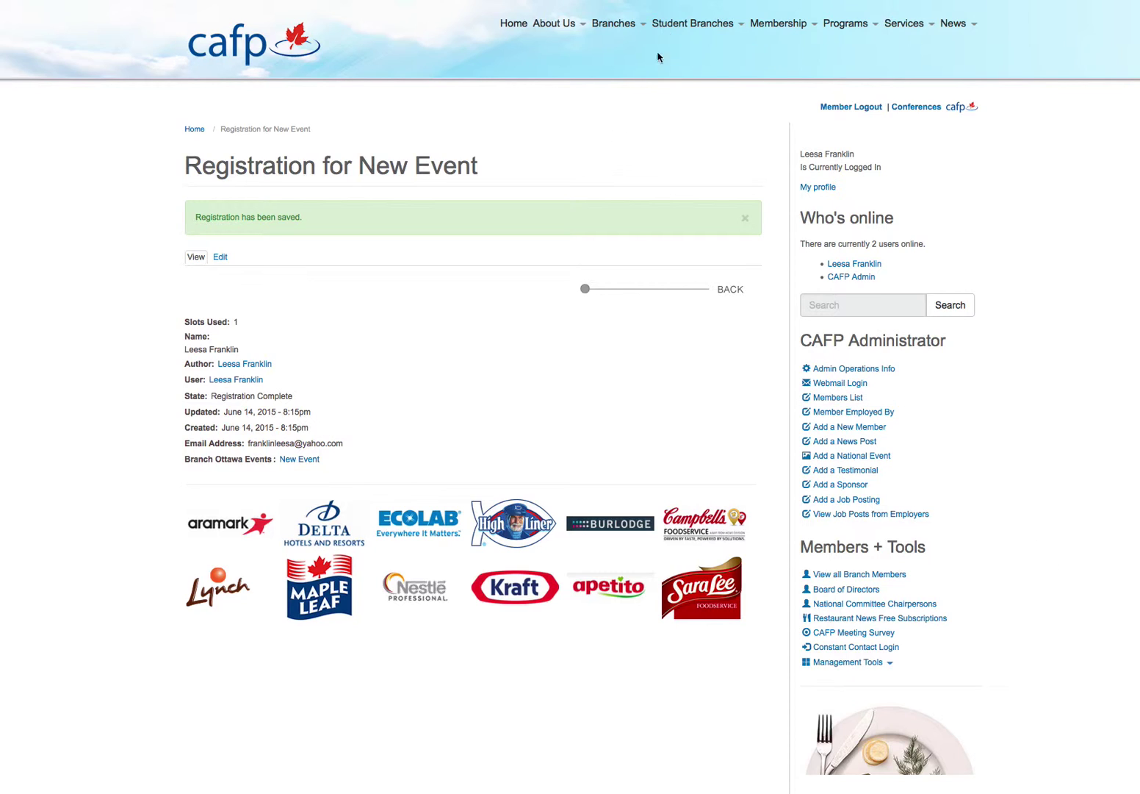
- Go to the Ottawa Branch page and open its schedule of events
{"action": "left_click", "coordinate": [608, 29]}
{"action": "left_click", "coordinate": [624, 286]}
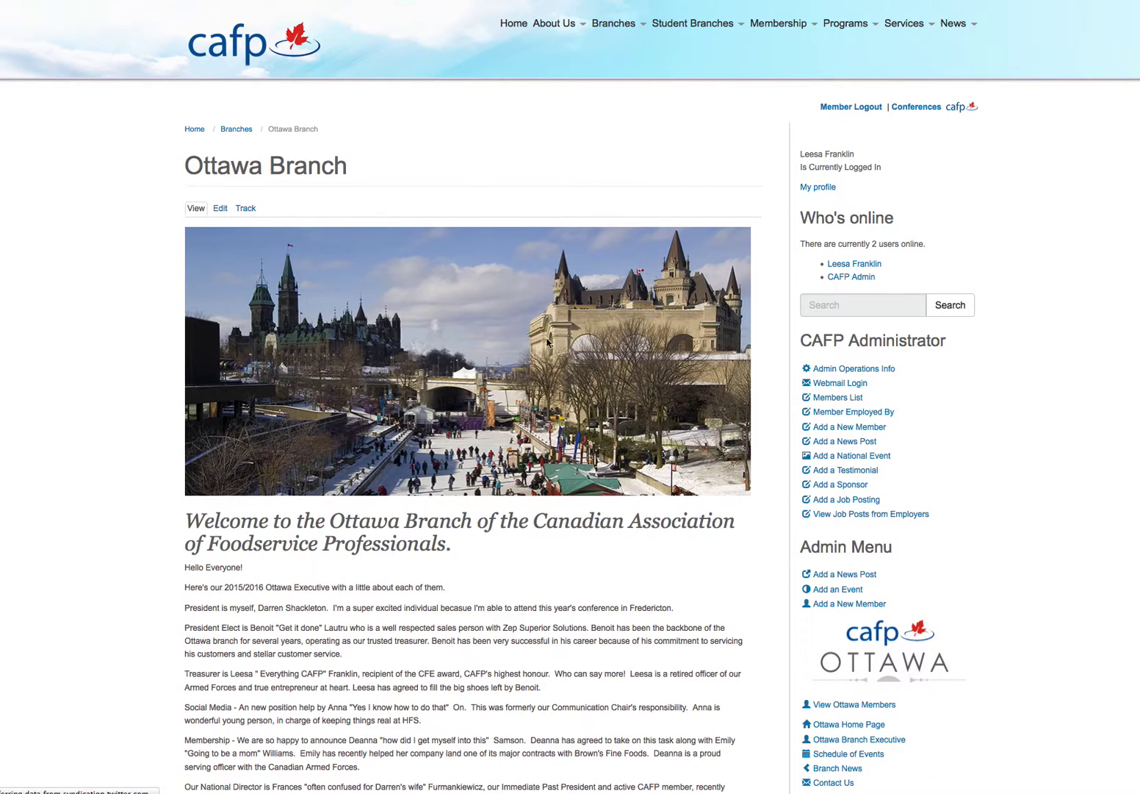
{"action": "scroll", "coordinate": [879, 517], "scroll_direction": "down", "scroll_amount": 3}
{"action": "scroll", "coordinate": [879, 516], "scroll_direction": "down", "scroll_amount": 2}
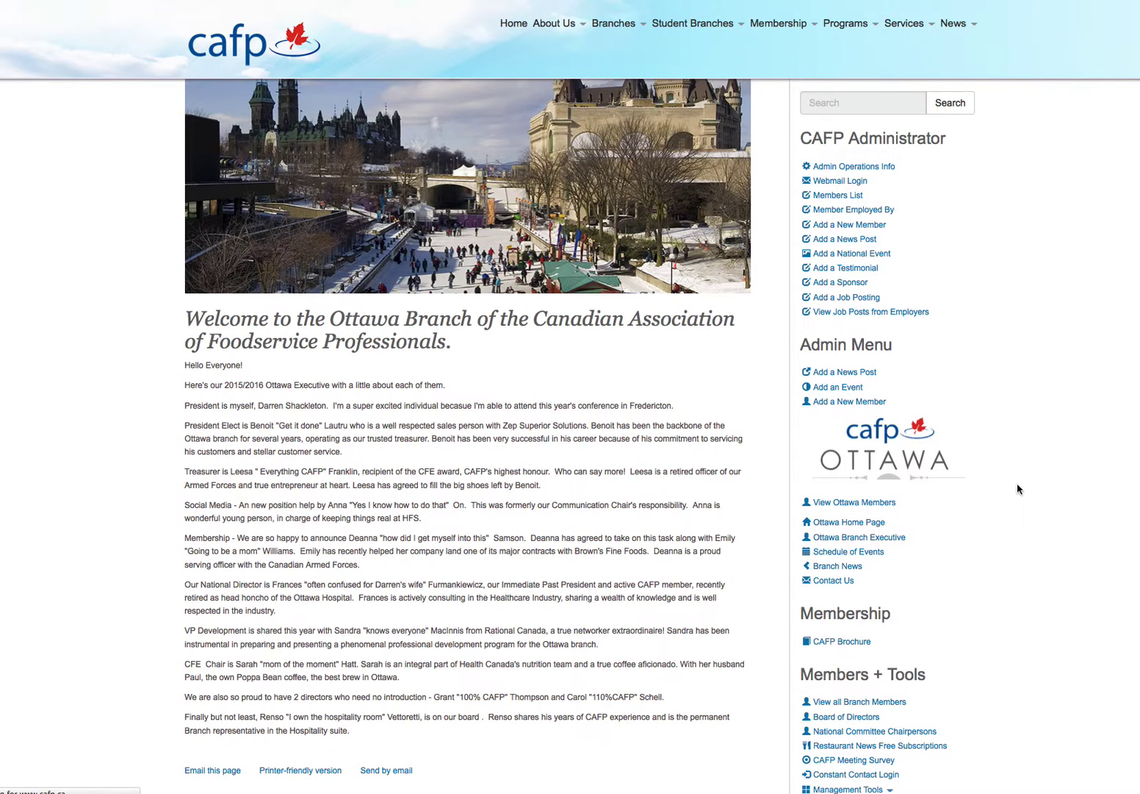
{"action": "scroll", "coordinate": [1016, 483], "scroll_direction": "down", "scroll_amount": 2}
{"action": "left_click", "coordinate": [856, 461]}
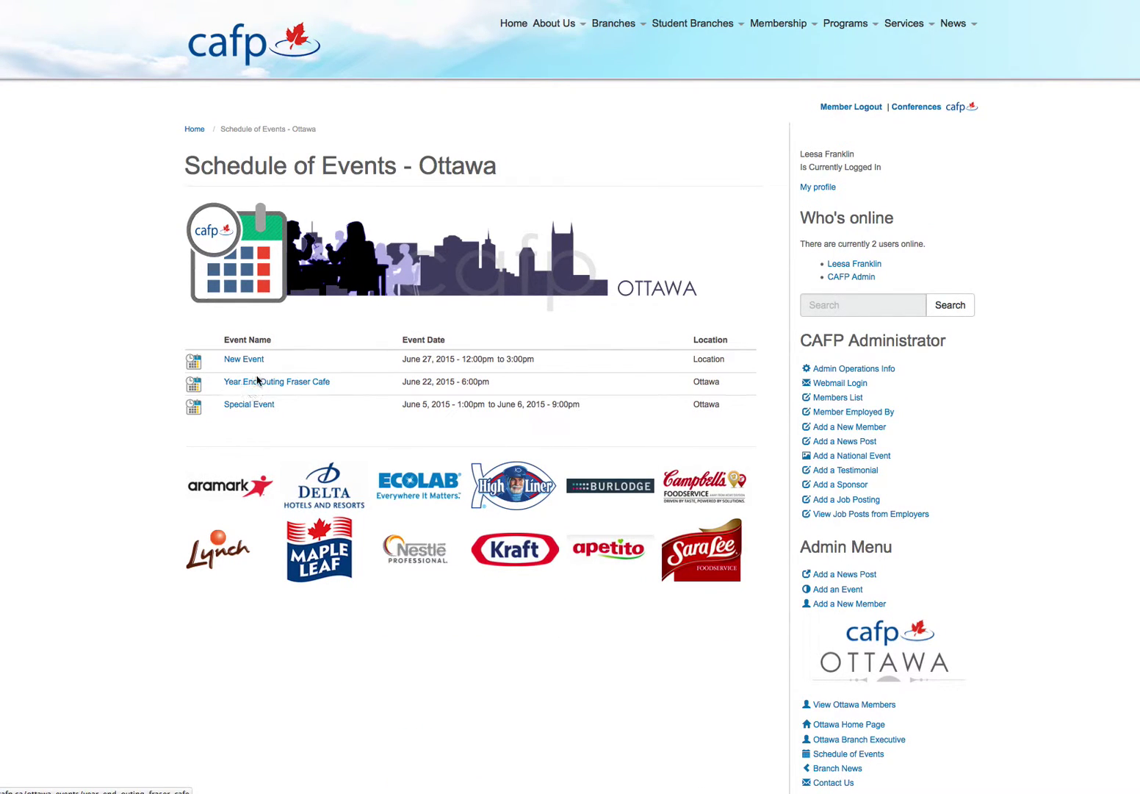
- View New Event from the Ottawa schedule and open its list of registrations
{"action": "left_click", "coordinate": [244, 361]}
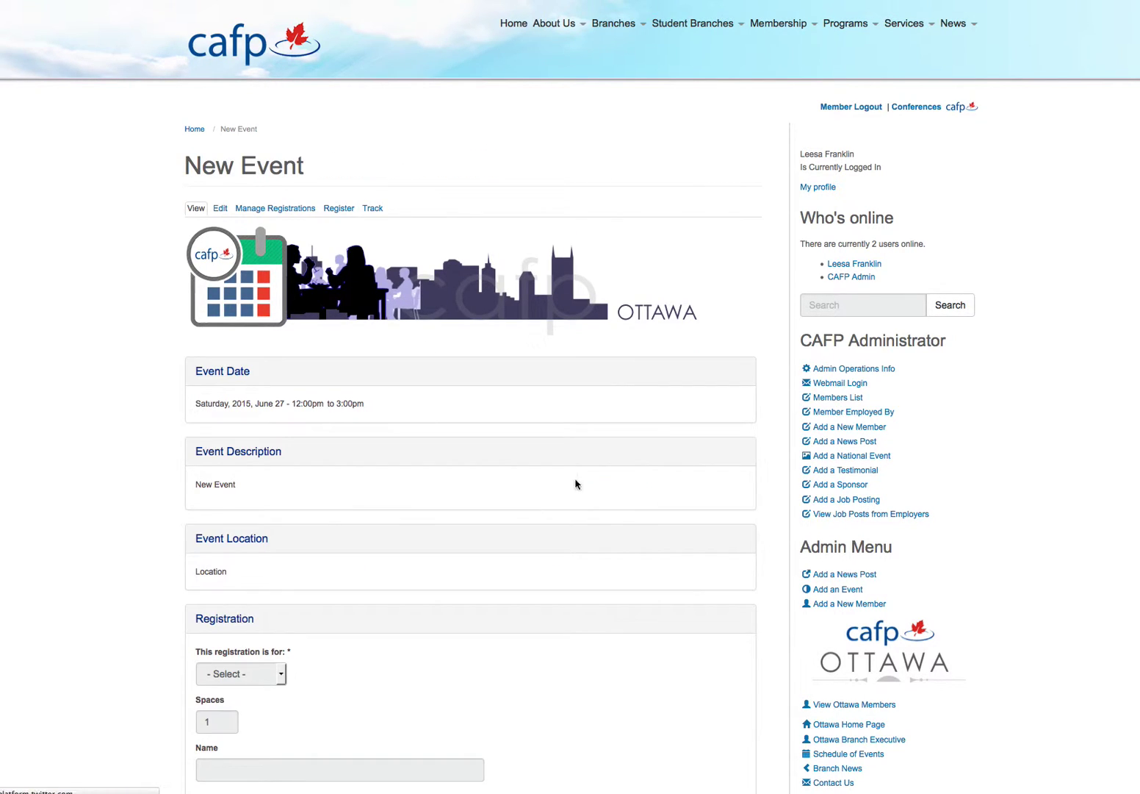
{"action": "scroll", "coordinate": [637, 467], "scroll_direction": "down", "scroll_amount": 3}
{"action": "scroll", "coordinate": [574, 463], "scroll_direction": "up", "scroll_amount": 3}
{"action": "left_click", "coordinate": [274, 210]}
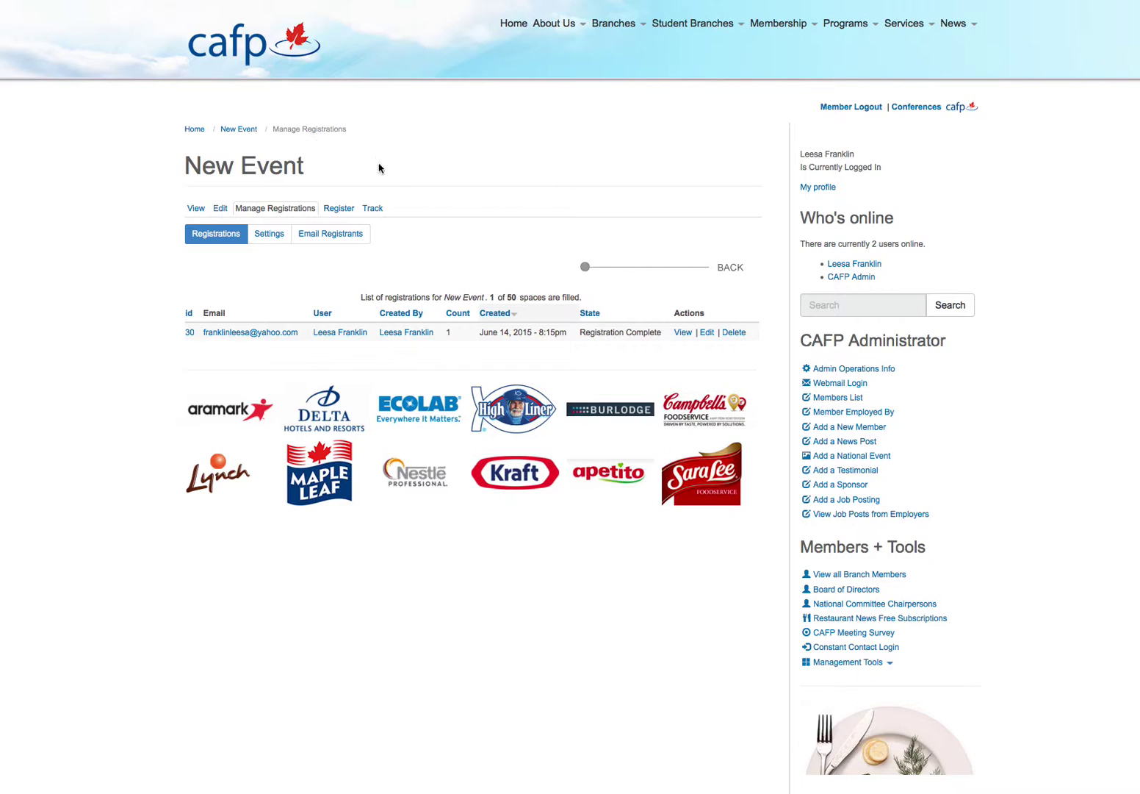
- Open the form for emailing the event's registrants and examine its subject, message and token options
{"action": "left_click", "coordinate": [321, 244]}
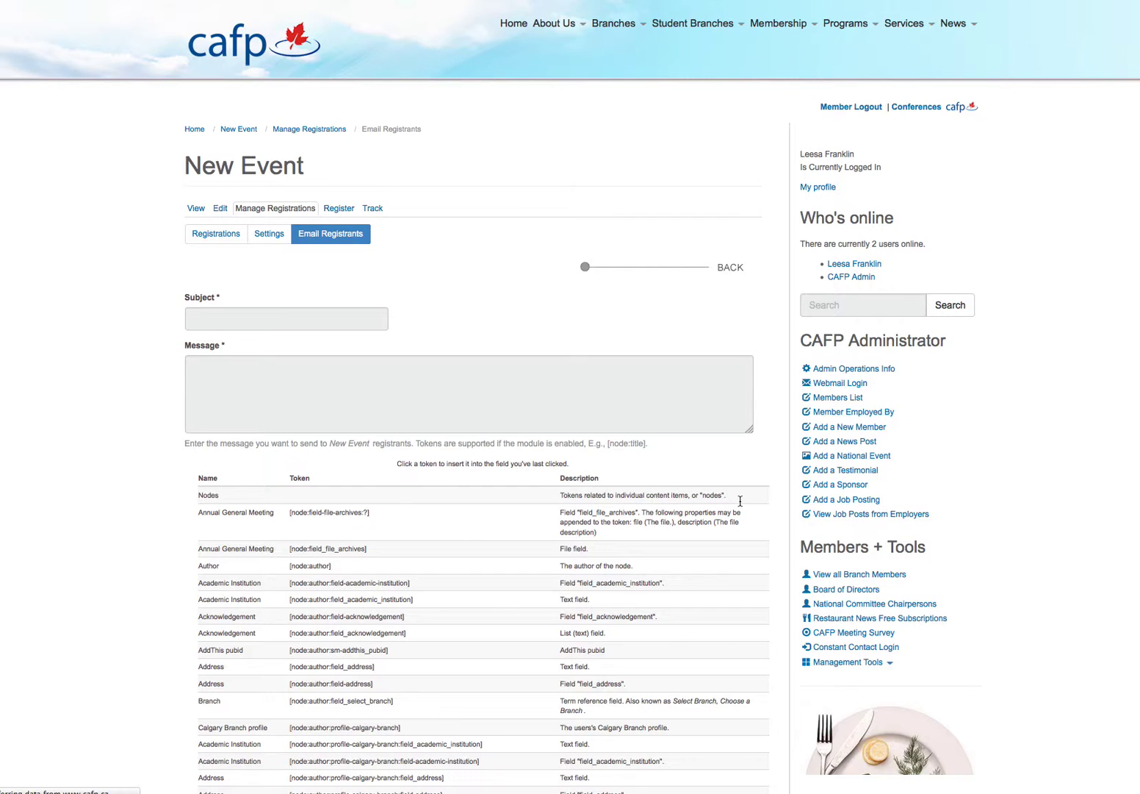
{"action": "scroll", "coordinate": [690, 499], "scroll_direction": "down", "scroll_amount": 3}
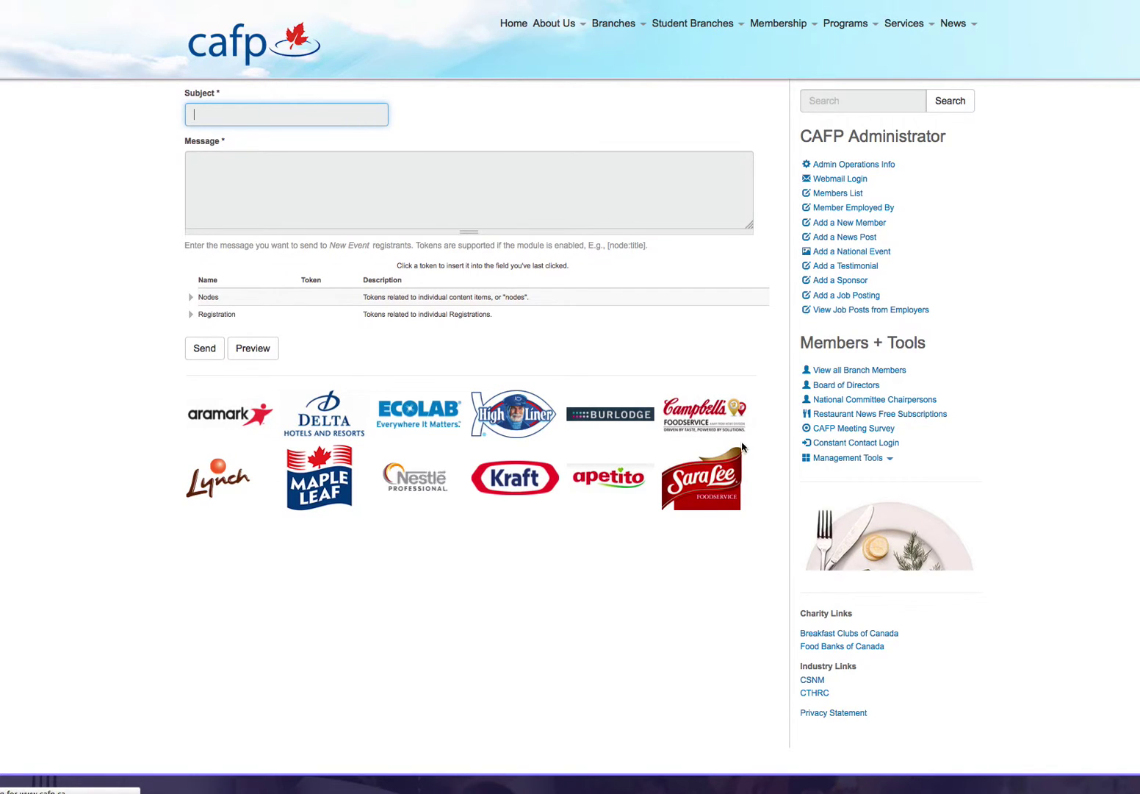
{"action": "scroll", "coordinate": [967, 371], "scroll_direction": "up", "scroll_amount": 3}
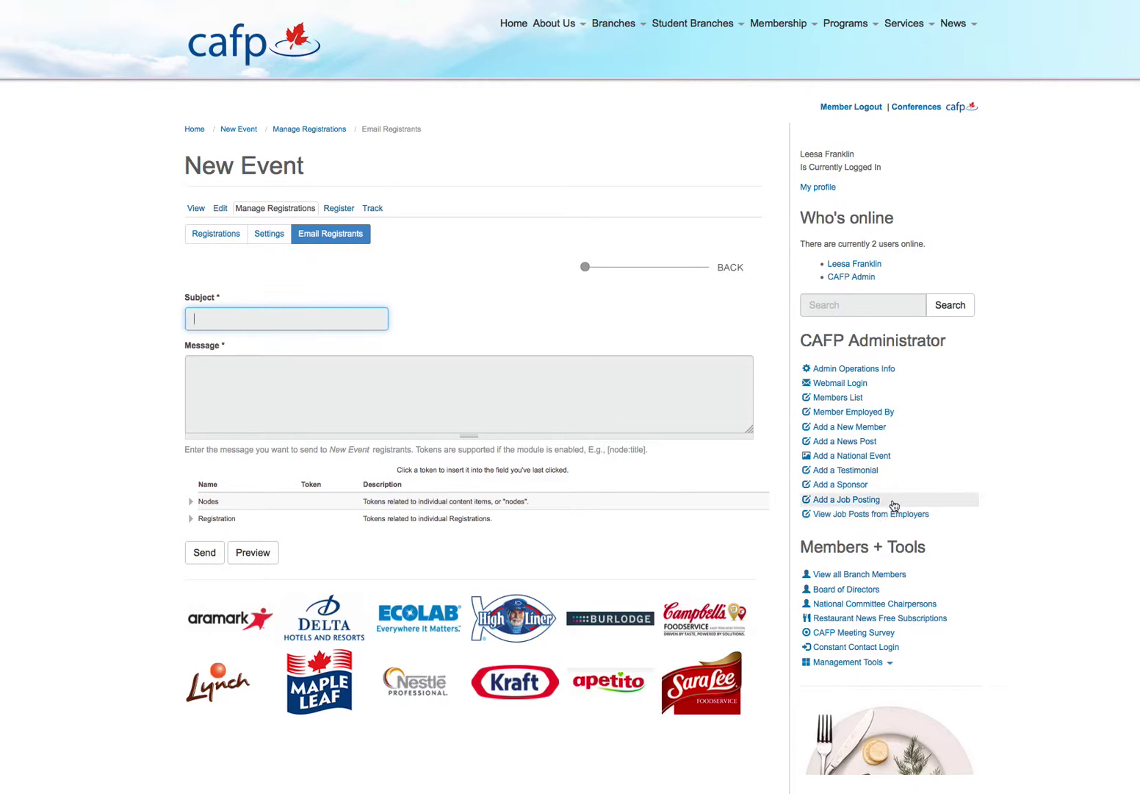
{"action": "right_click", "coordinate": [903, 792]}
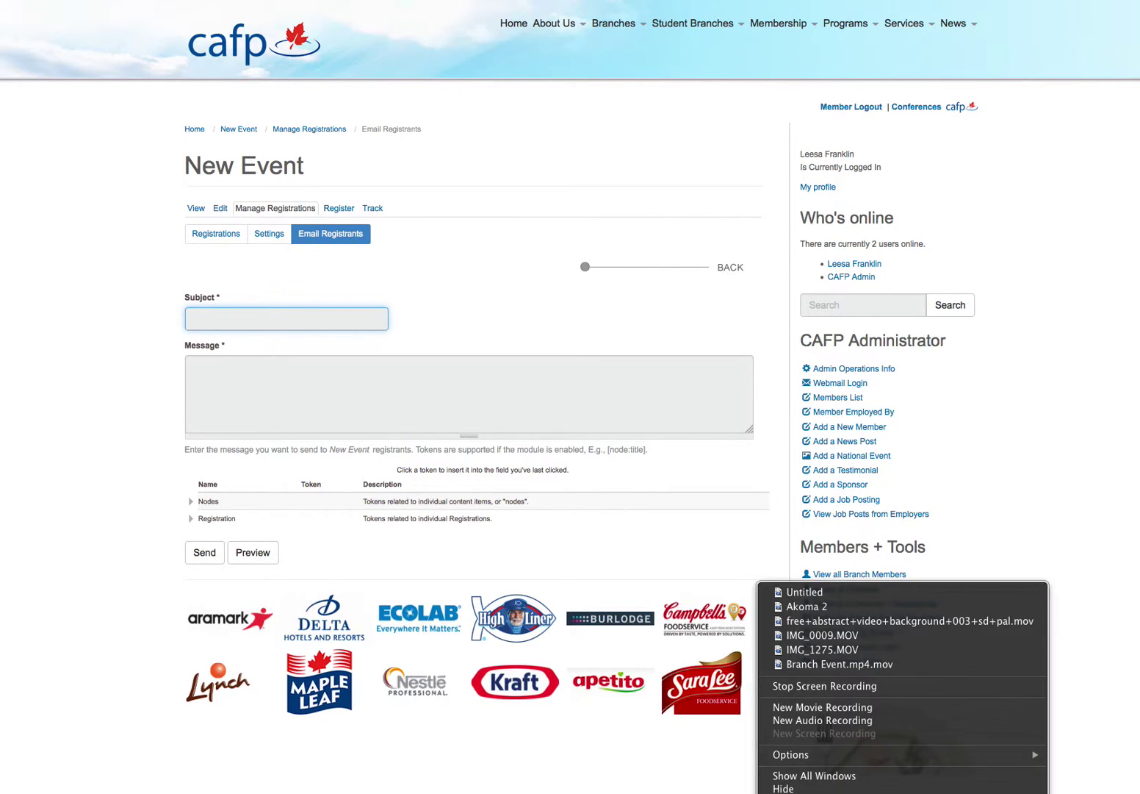